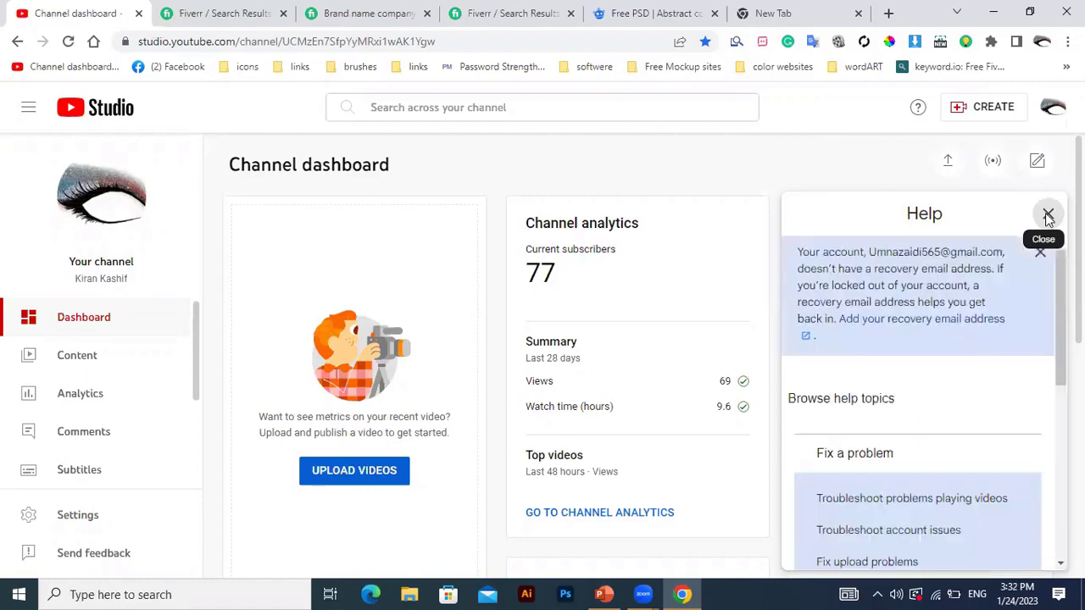
- Close the Help panel on the channel dashboard
{"action": "left_click", "coordinate": [1047, 216]}
{"action": "scroll", "coordinate": [636, 356], "scroll_direction": "down", "scroll_amount": 1}
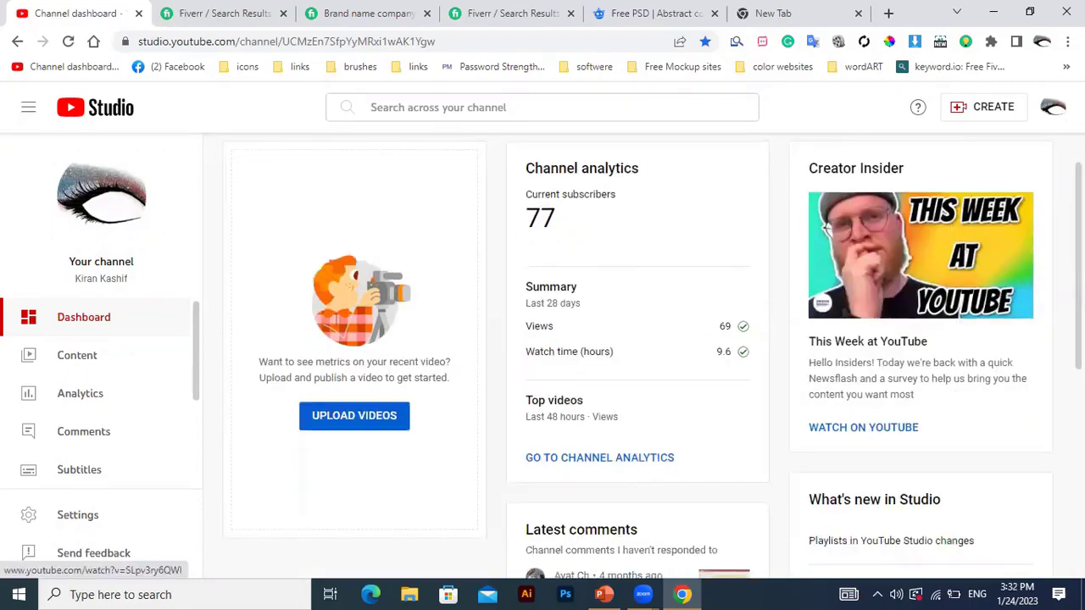
{"action": "scroll", "coordinate": [1008, 251], "scroll_direction": "up", "scroll_amount": 1}
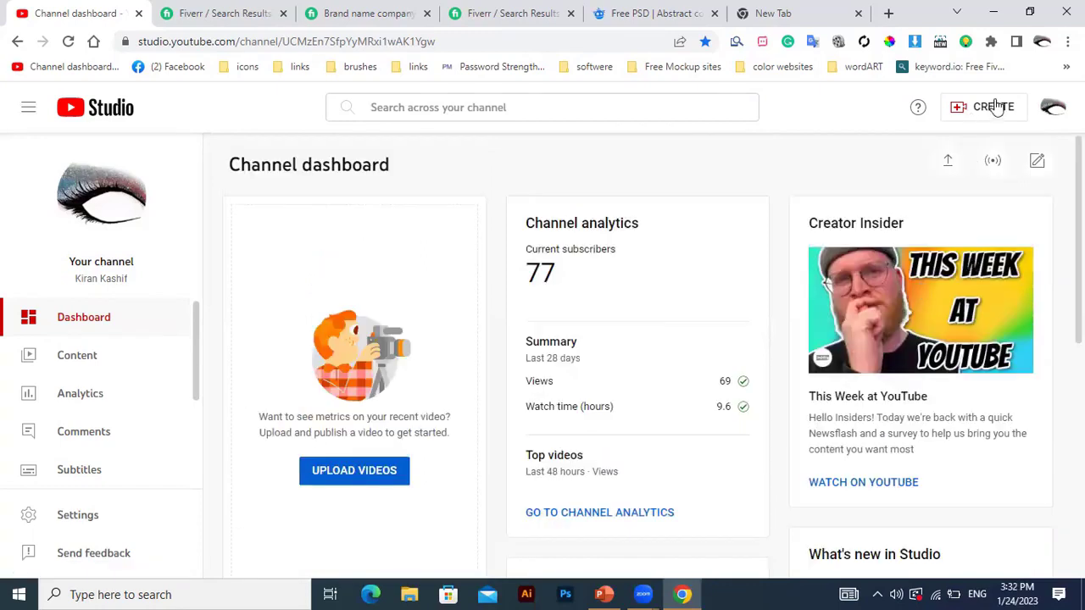
{"action": "right_click", "coordinate": [857, 101]}
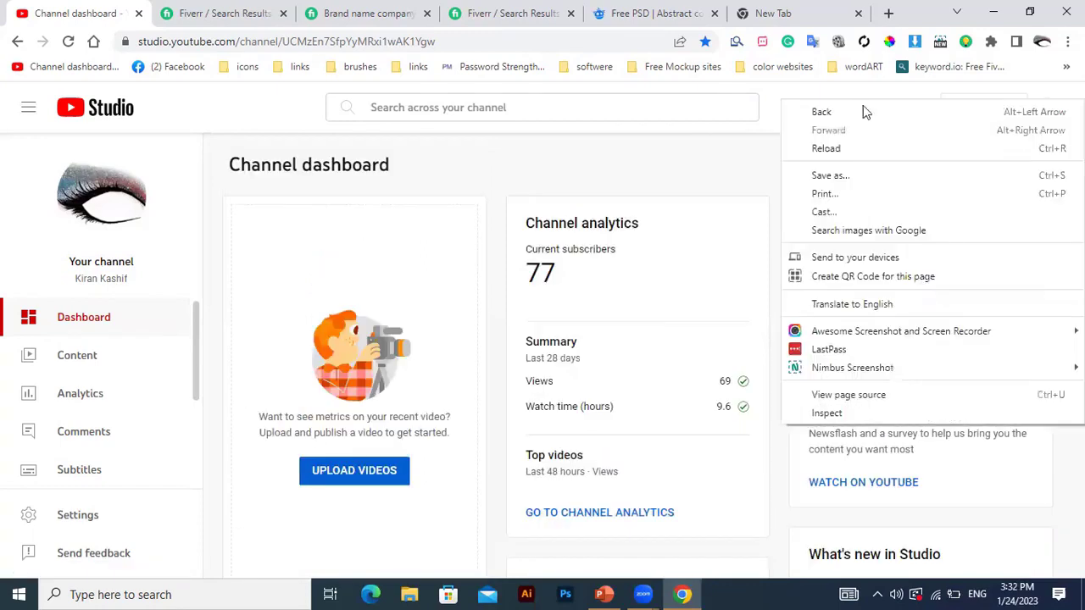
{"action": "left_click", "coordinate": [238, 337]}
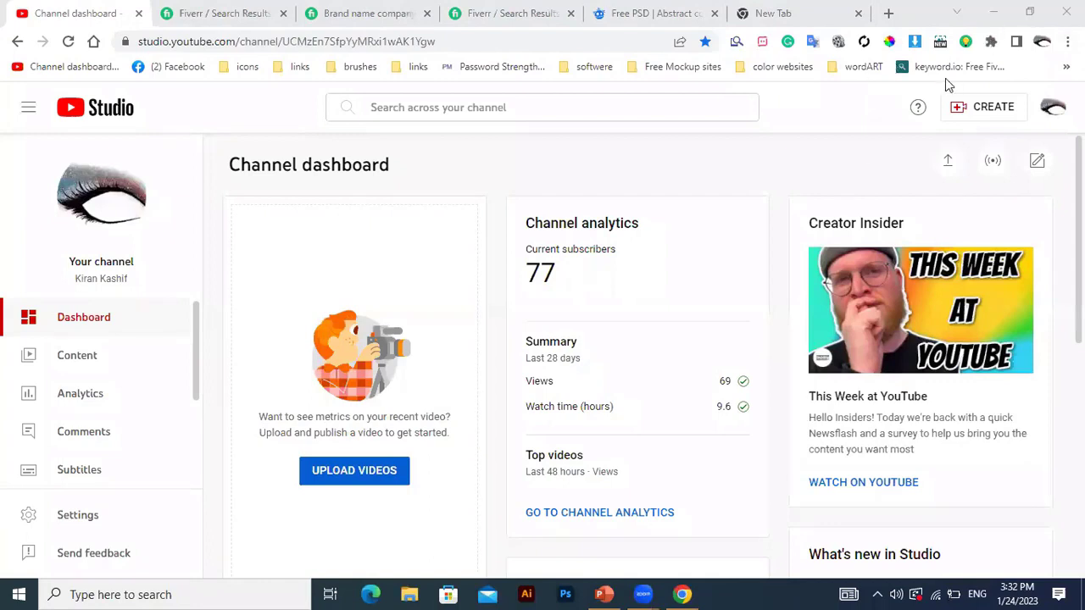
- Switch to Photoshop and create a new document from the recent 5 x 5 in preset at 300 ppi
{"action": "key", "text": "super+d"}
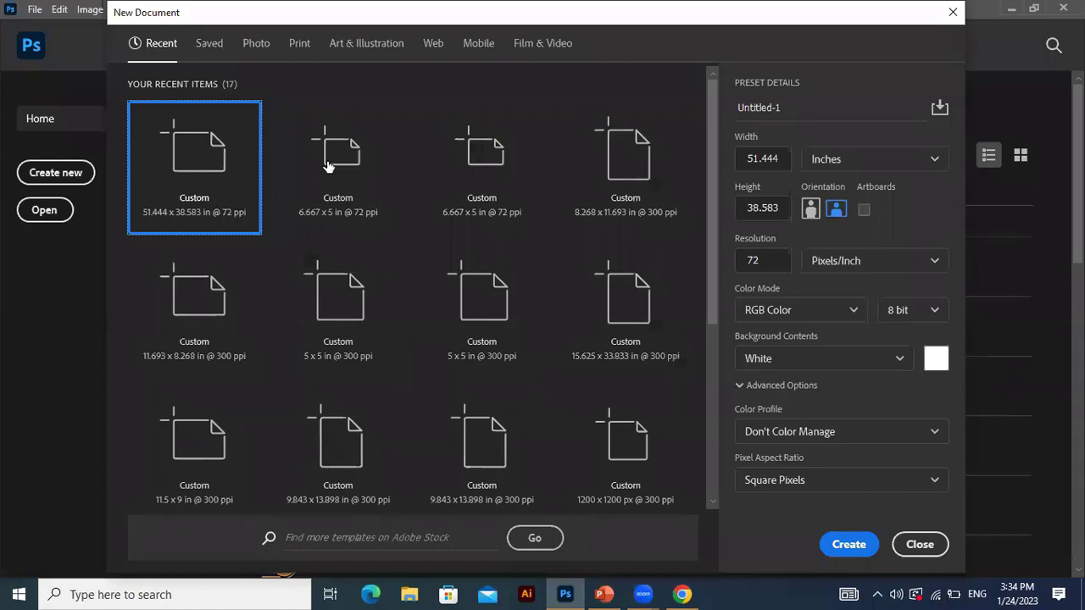
{"action": "left_click", "coordinate": [339, 303]}
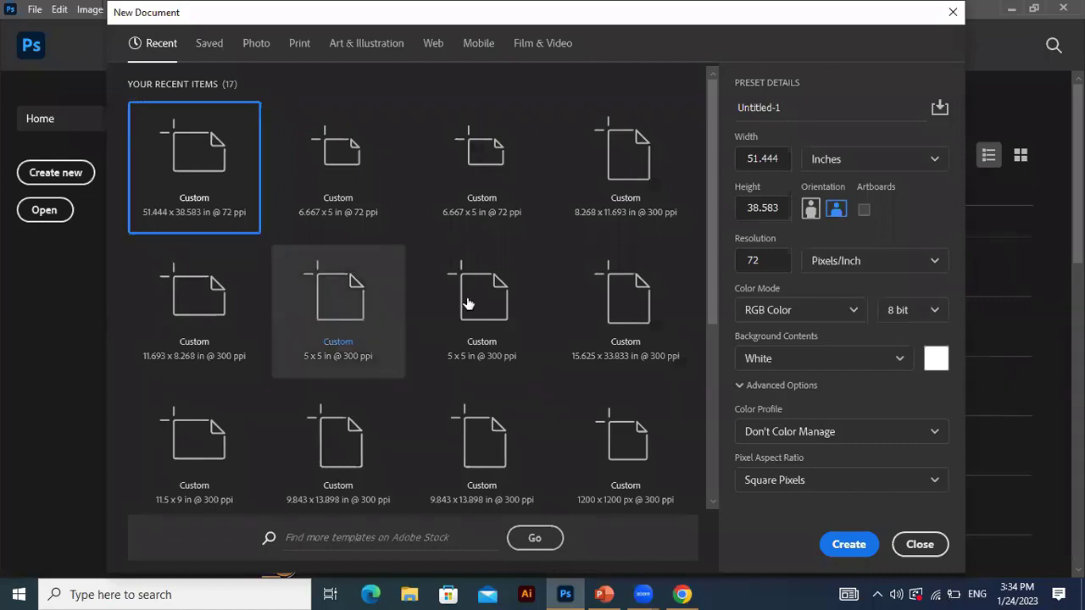
{"action": "left_click", "coordinate": [848, 546]}
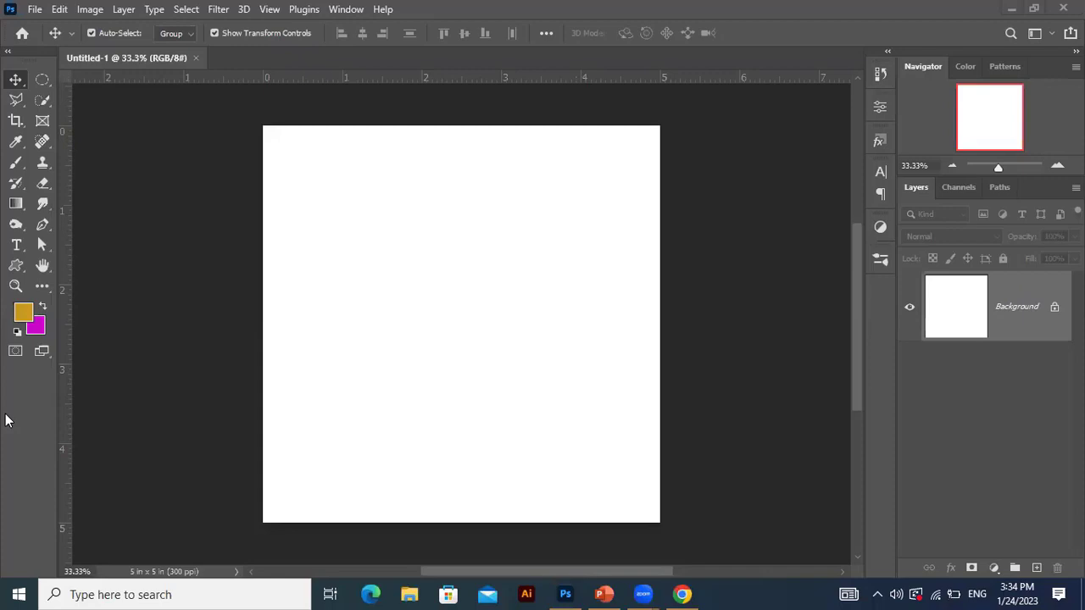
- Switch to Chrome and search for "pepsi" images on Google from the empty tab
{"action": "left_click", "coordinate": [1015, 10]}
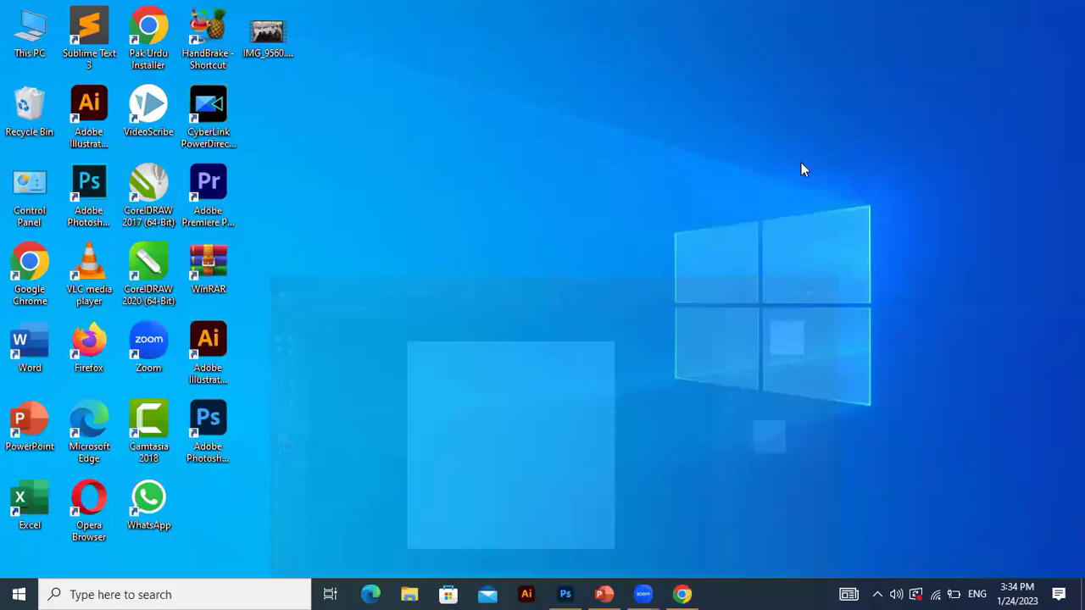
{"action": "key", "text": "alt+Tab"}
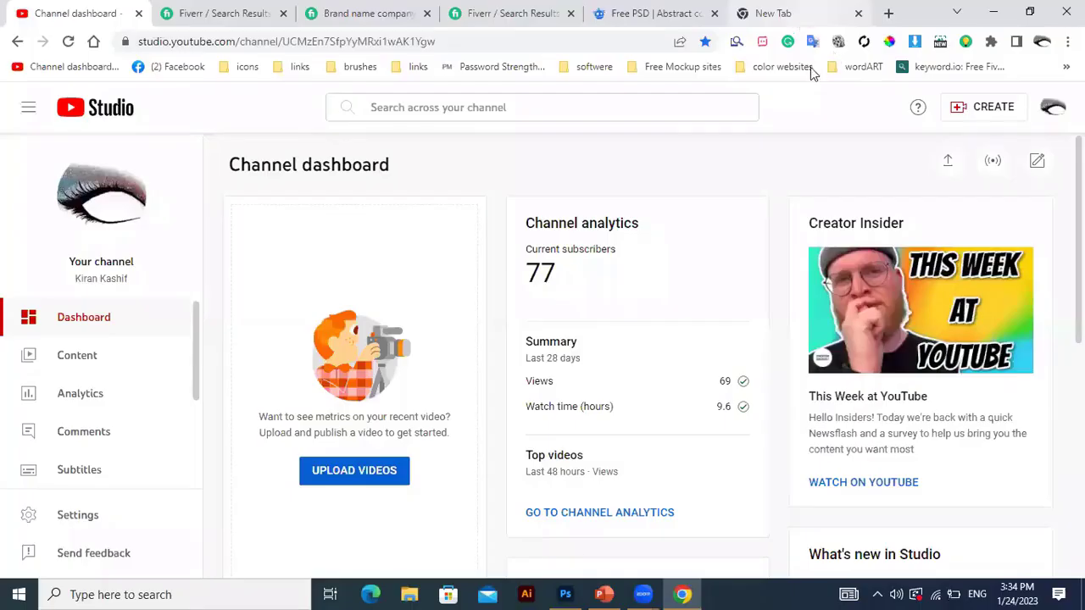
{"action": "key", "text": "ctrl+9"}
{"action": "type", "text": "pep"}
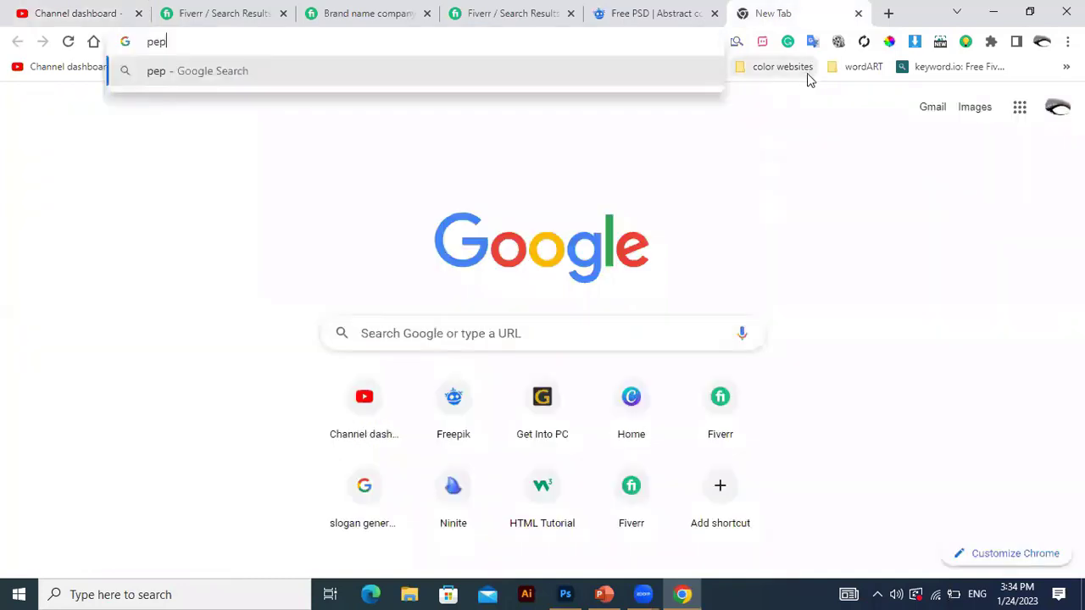
{"action": "type", "text": "si"}
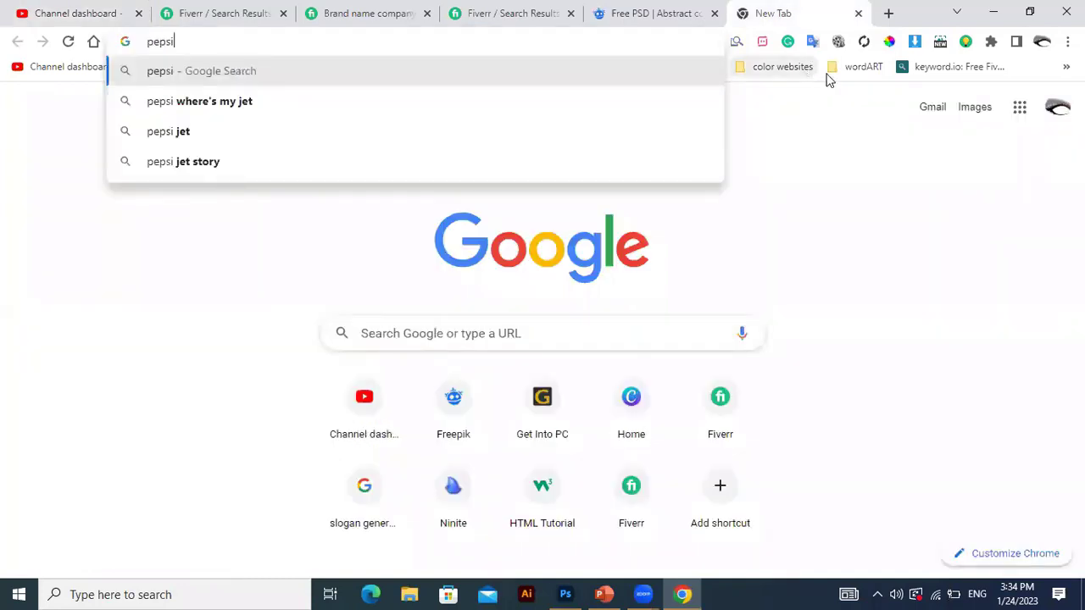
{"action": "key", "text": "Return"}
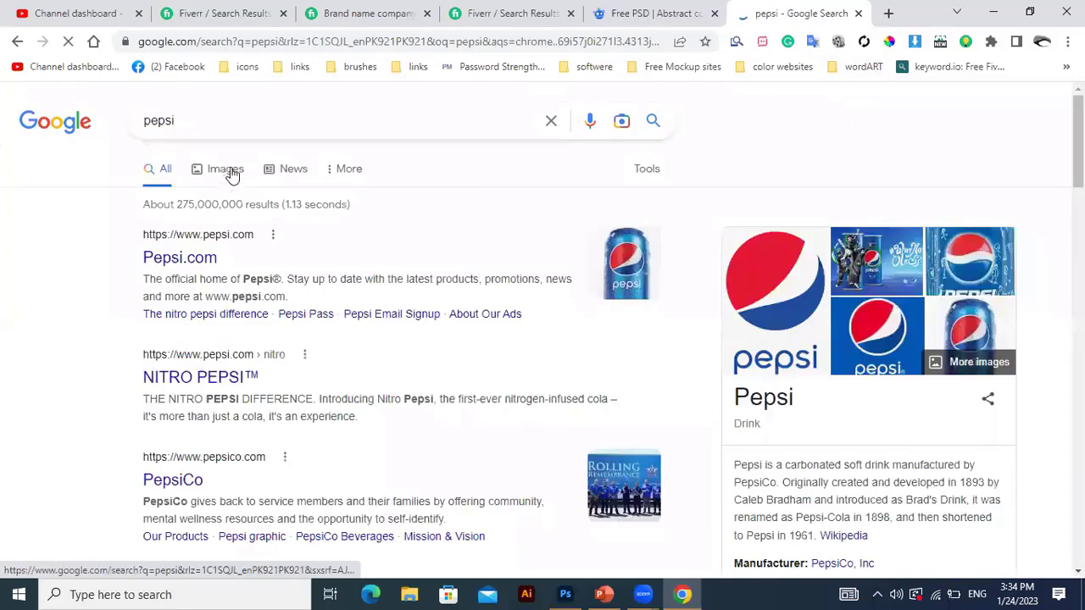
{"action": "left_click", "coordinate": [226, 169]}
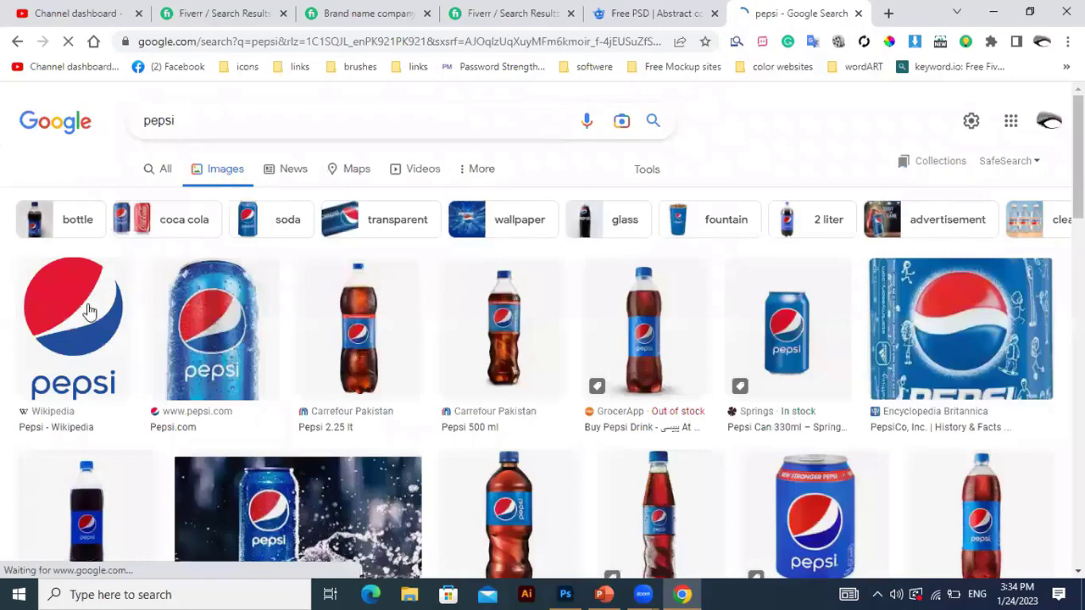
- Open the Wikipedia Pepsi logo from the image results, copy it, and paste it into the blank Photoshop document
{"action": "left_click", "coordinate": [90, 309]}
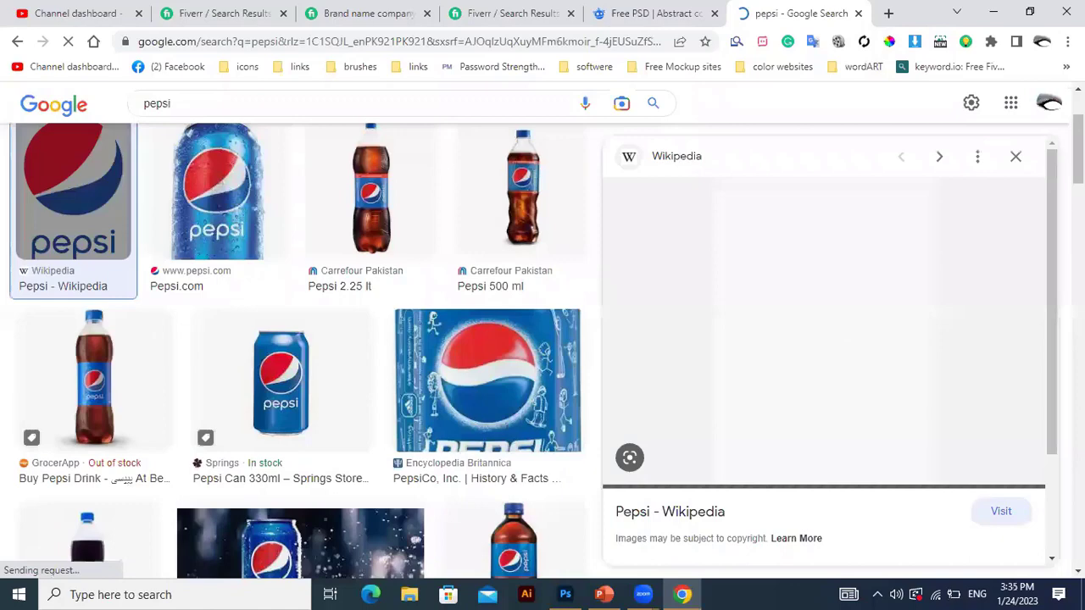
{"action": "scroll", "coordinate": [937, 234], "scroll_direction": "down", "scroll_amount": 1}
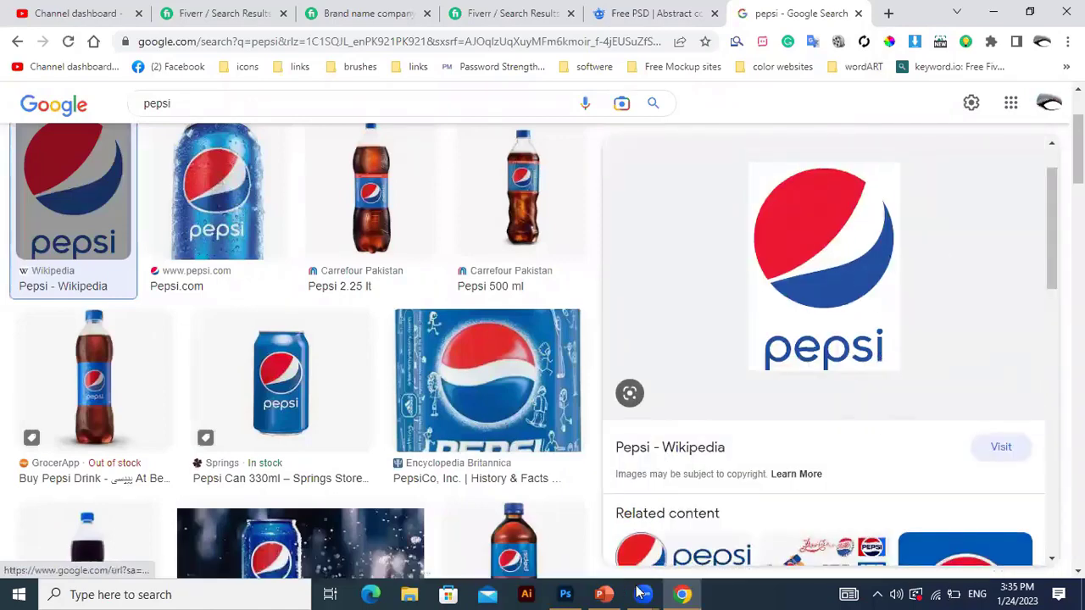
{"action": "left_click", "coordinate": [565, 593]}
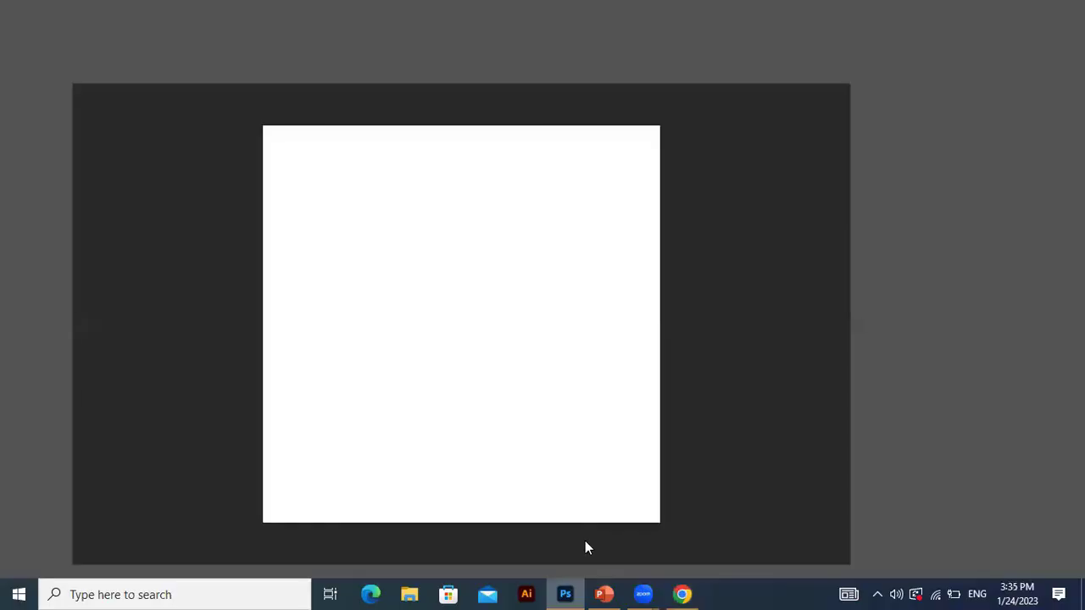
{"action": "key", "text": "ctrl+v"}
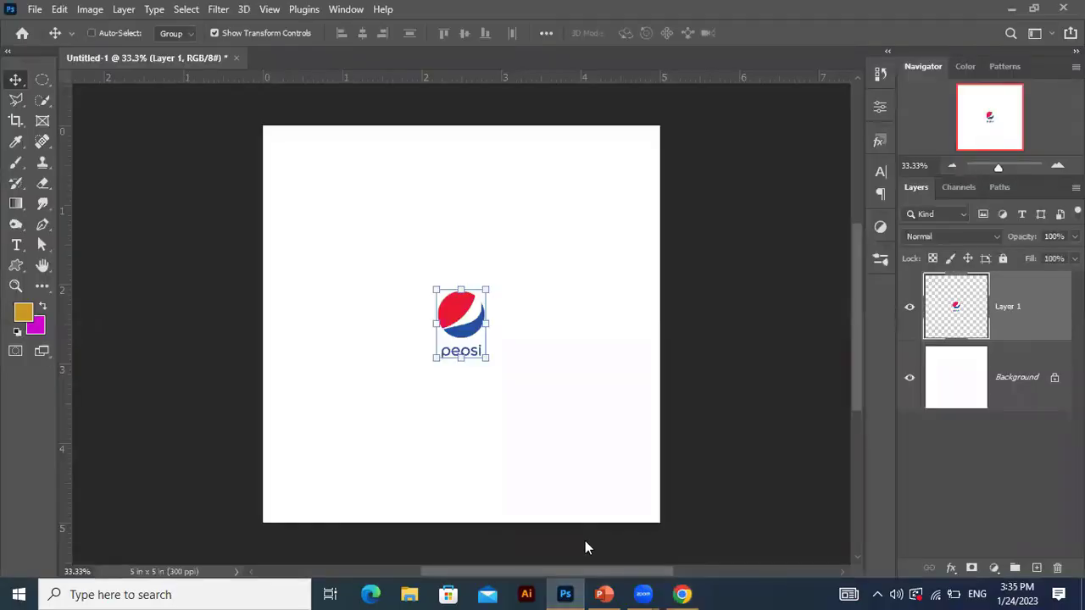
{"action": "key", "text": "ctrl+v"}
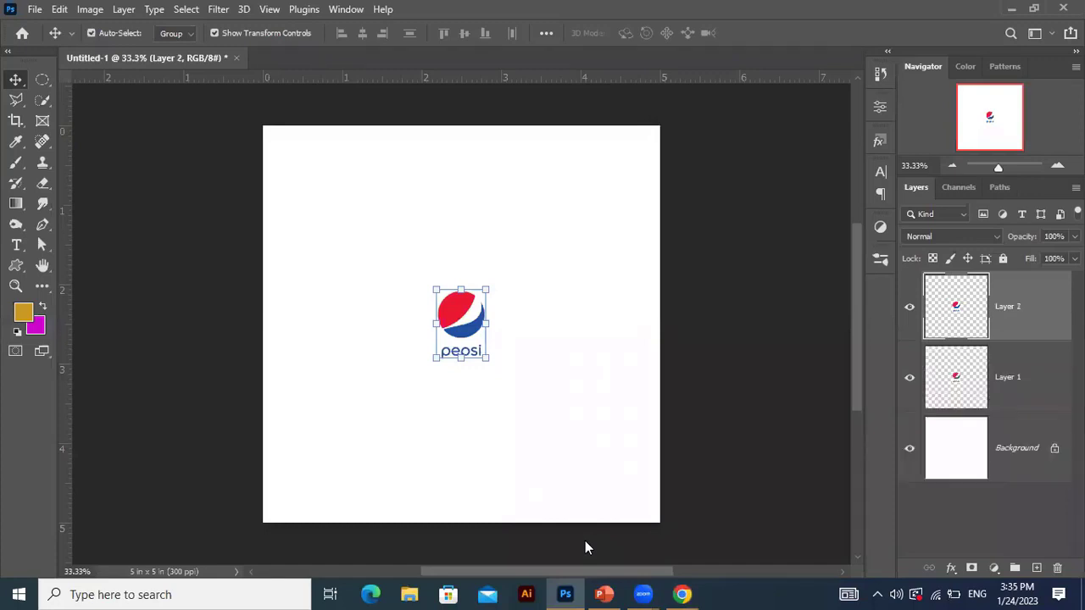
{"action": "left_click", "coordinate": [1032, 387]}
{"action": "left_click_drag", "start_coordinate": [1049, 315], "coordinate": [1056, 569]}
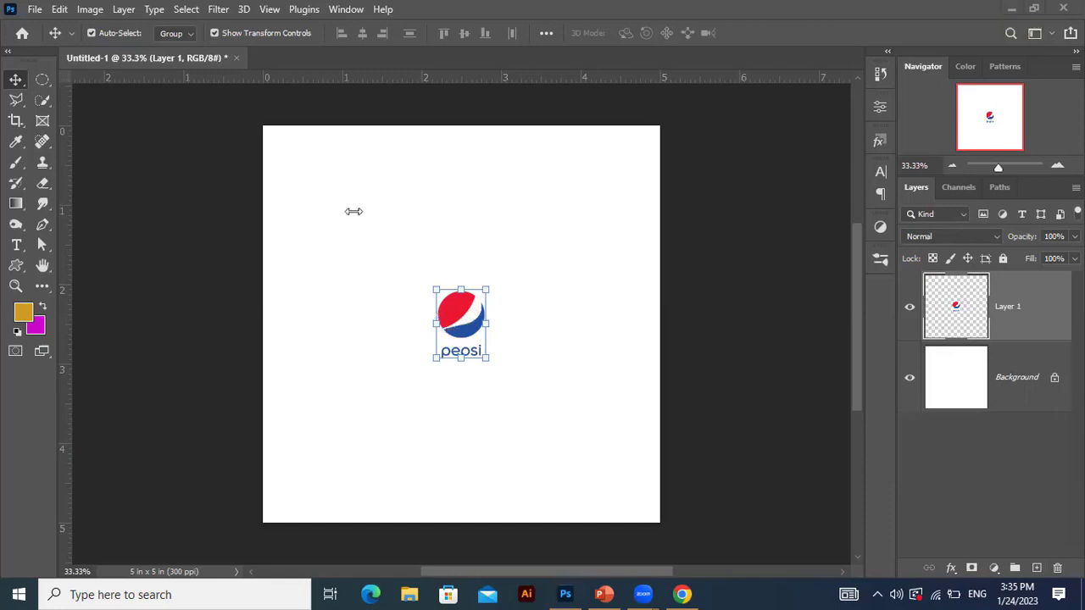
- Enlarge the pasted Pepsi logo proportionally to about 454% and centre it horizontally on the canvas
{"action": "left_click_drag", "start_coordinate": [433, 271], "coordinate": [373, 186]}
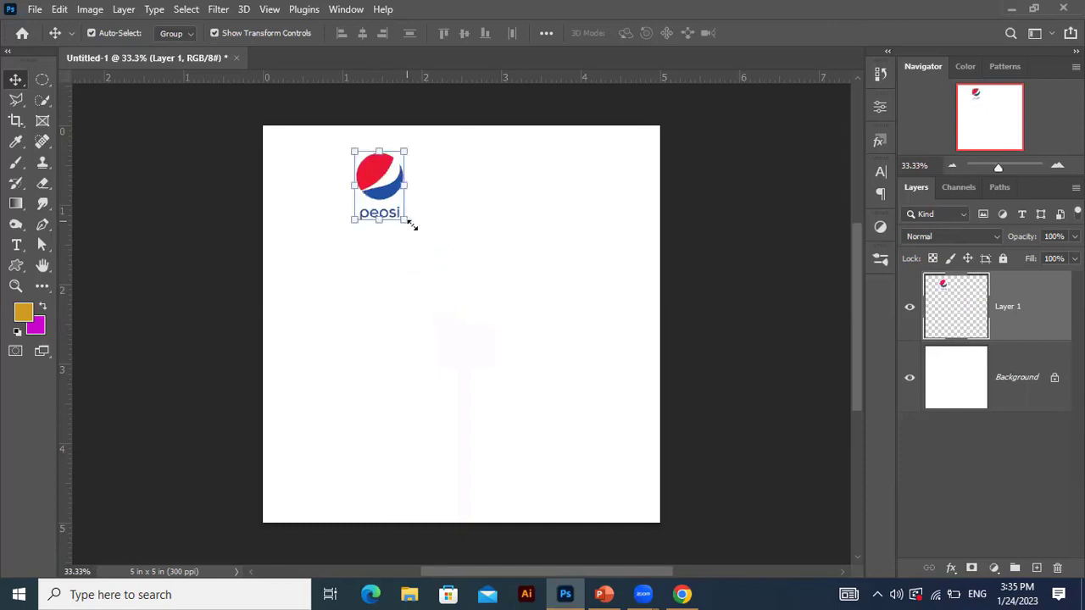
{"action": "left_click_drag", "start_coordinate": [412, 225], "coordinate": [543, 380]}
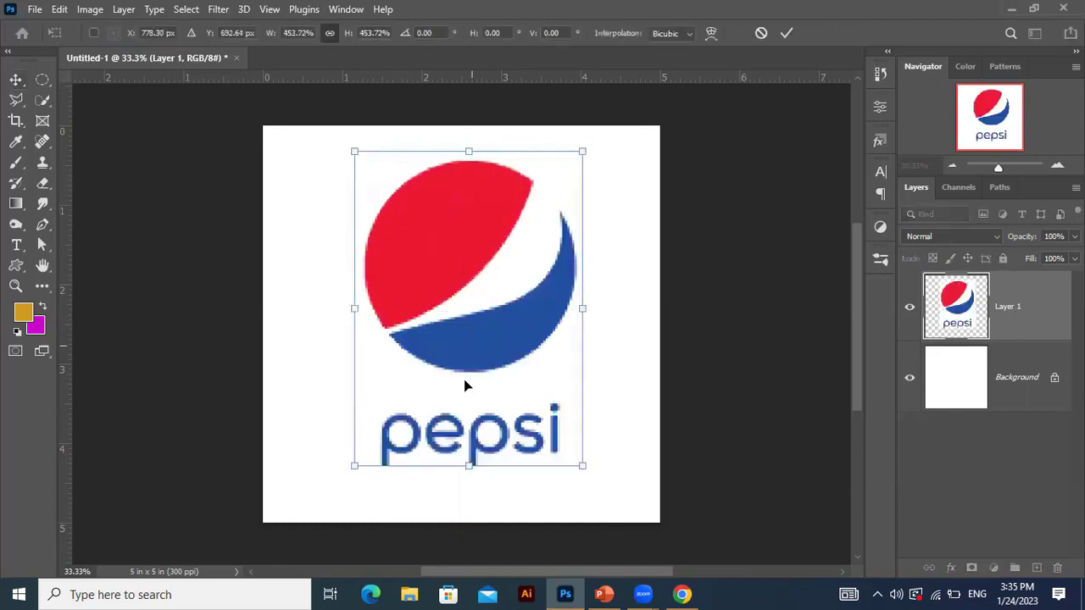
{"action": "key", "text": "Return"}
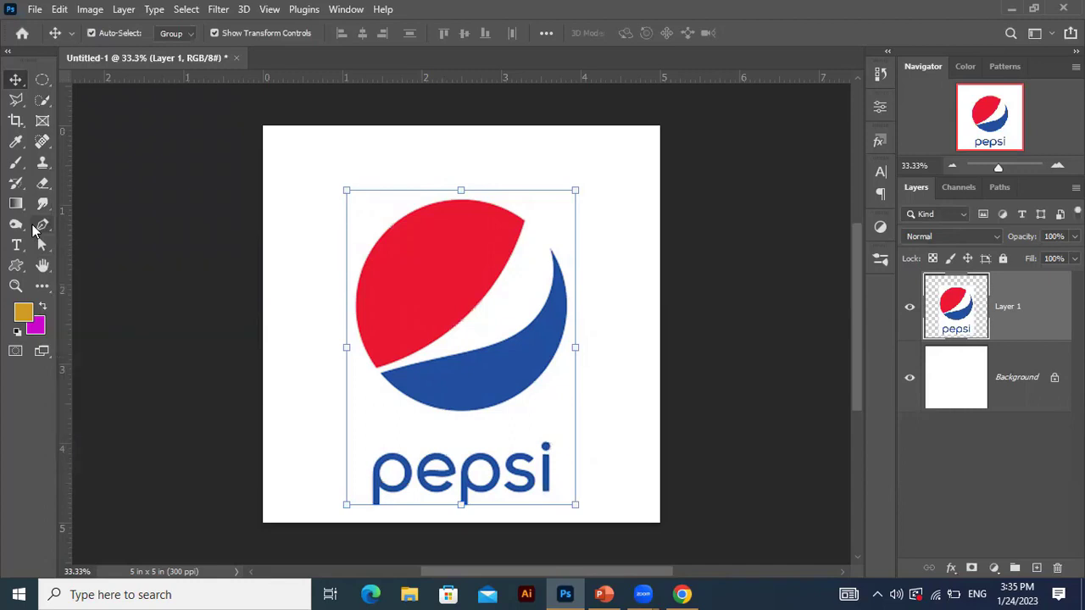
- Trace the logo's red section with the Pen tool in Shape mode, following its curved edges and closing the path
{"action": "left_click", "coordinate": [43, 225]}
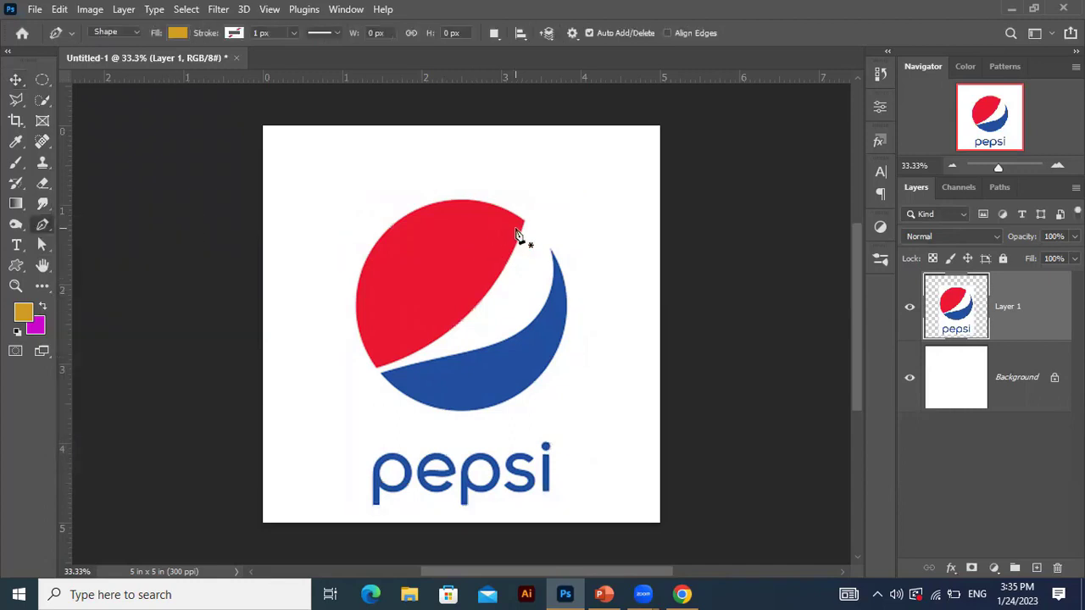
{"action": "left_click", "coordinate": [376, 368]}
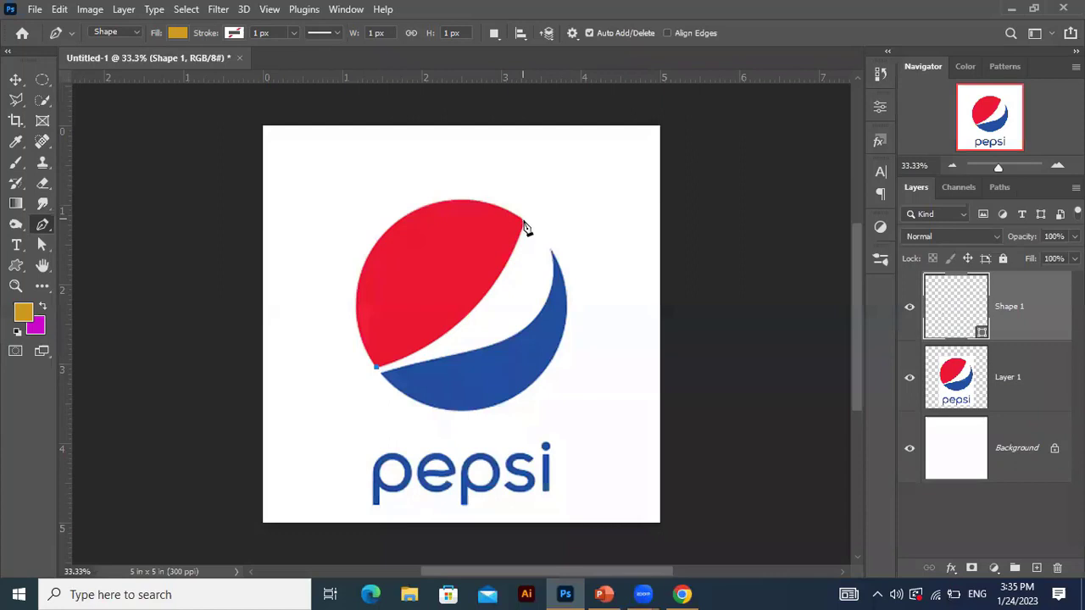
{"action": "mouse_move", "coordinate": [523, 222]}
{"action": "left_mouse_down"}
{"action": "mouse_move", "coordinate": [565, 240]}
{"action": "mouse_move", "coordinate": [720, 260]}
{"action": "mouse_move", "coordinate": [738, 297]}
{"action": "mouse_move", "coordinate": [717, 268]}
{"action": "left_mouse_up"}
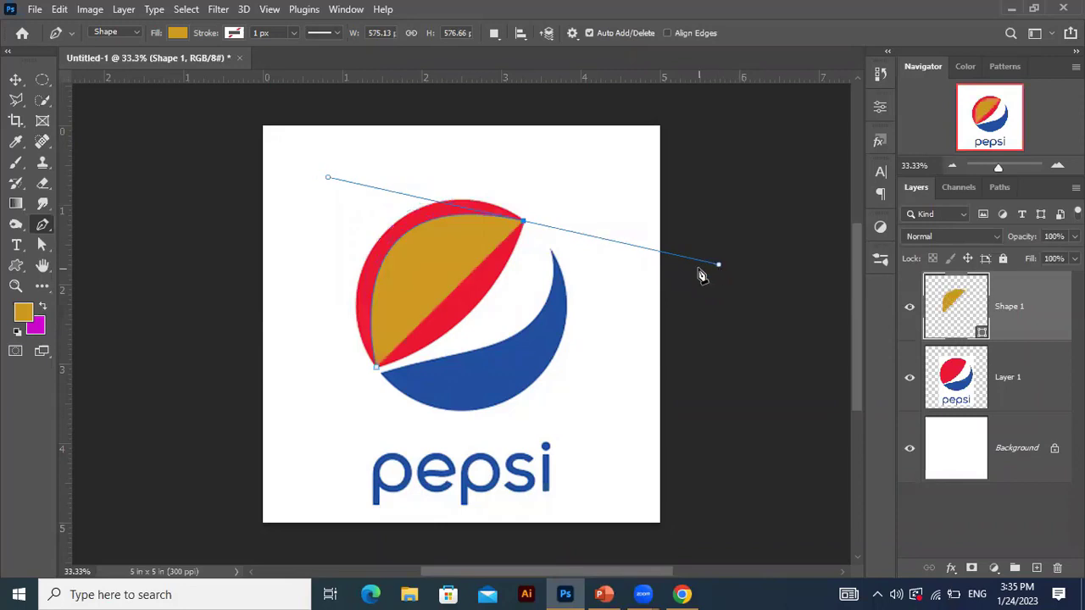
{"action": "key", "text": "Delete"}
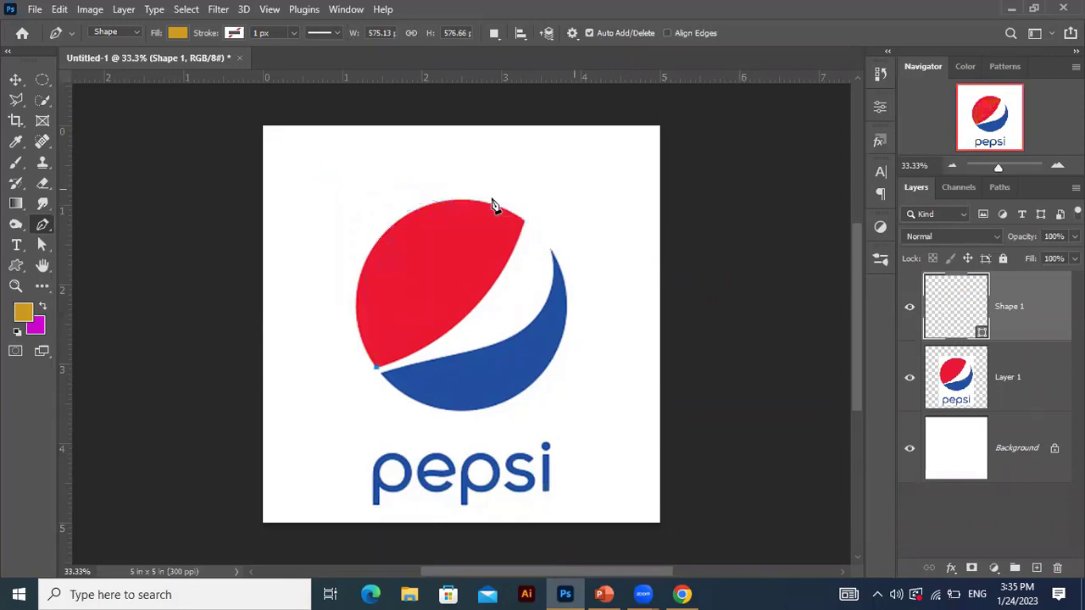
{"action": "left_click_drag", "start_coordinate": [394, 227], "coordinate": [464, 163]}
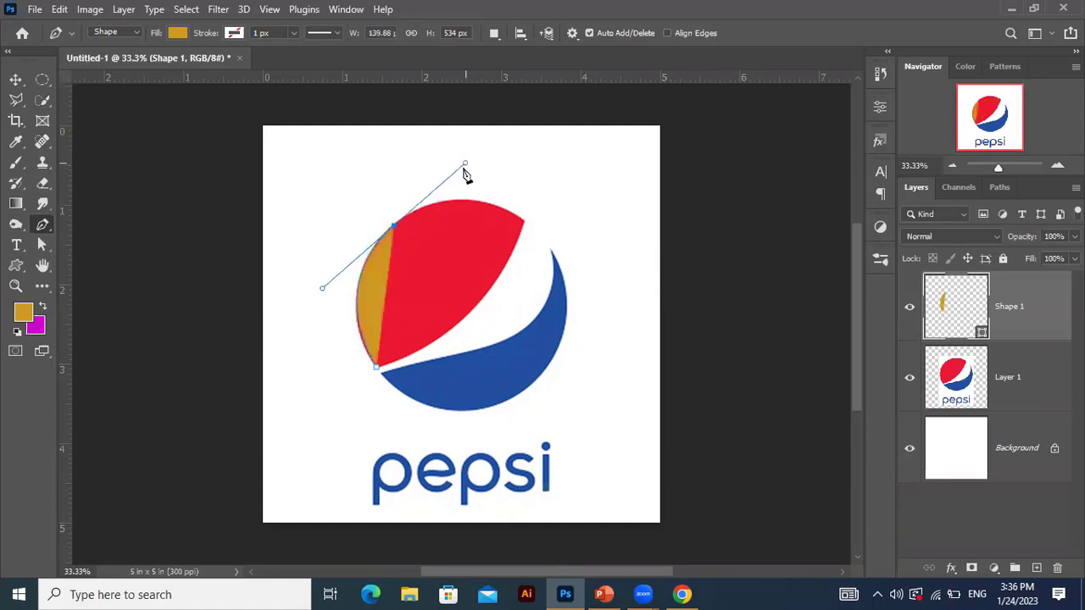
{"action": "left_click", "coordinate": [395, 227]}
{"action": "left_click_drag", "start_coordinate": [524, 223], "coordinate": [600, 271]}
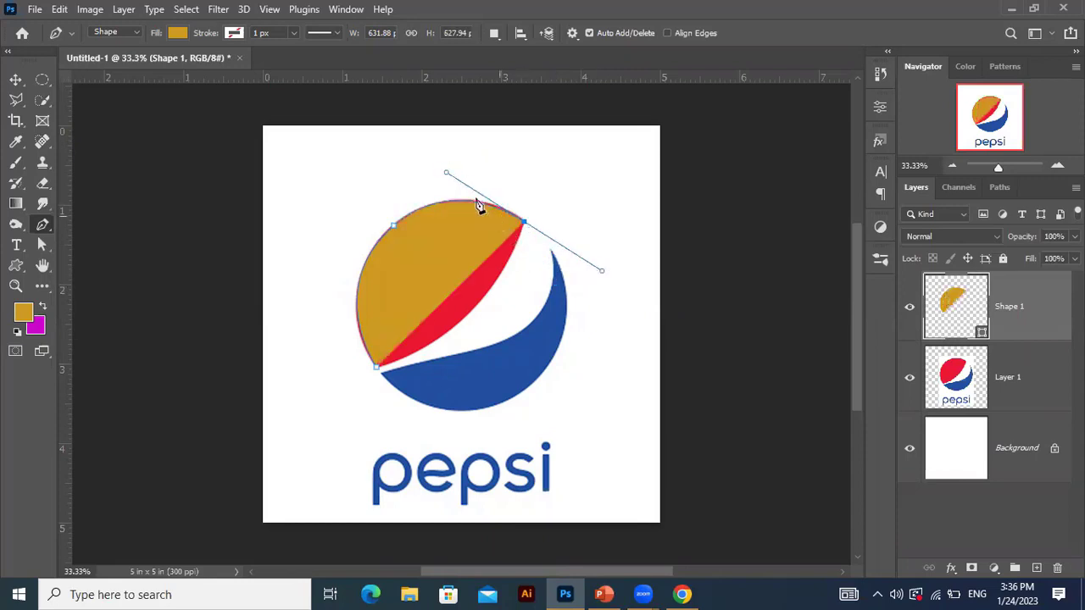
{"action": "left_click", "coordinate": [525, 224], "text": "alt"}
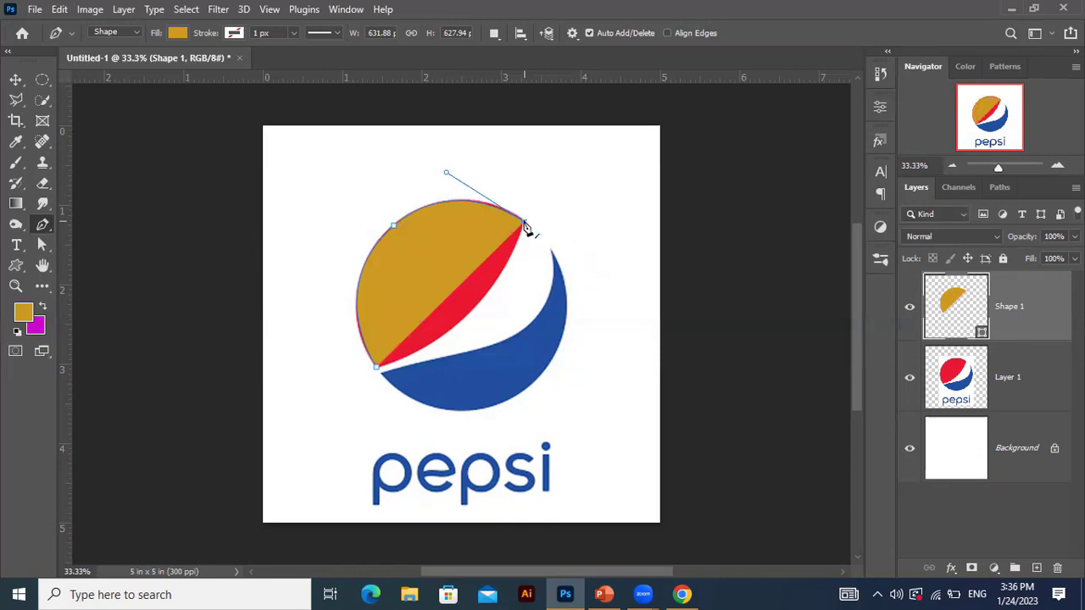
{"action": "left_click", "coordinate": [374, 367]}
{"action": "left_click_drag", "start_coordinate": [345, 357], "coordinate": [258, 416]}
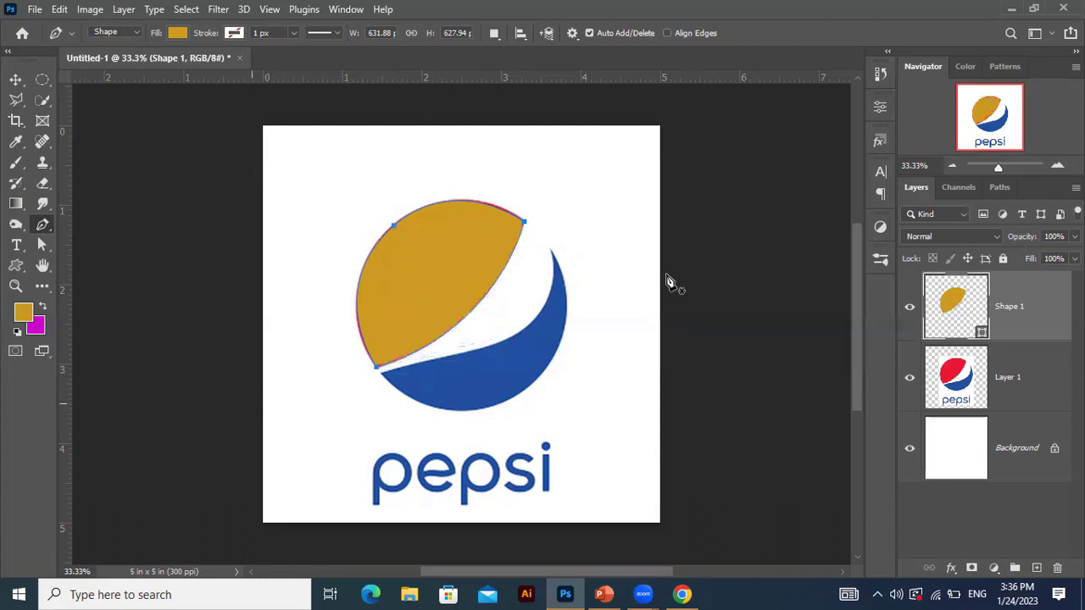
- Begin a new Pen tool shape on the logo's blue section, tracing its outer curve from the lower-left tip to the upper-right tip
{"action": "left_click", "coordinate": [379, 374]}
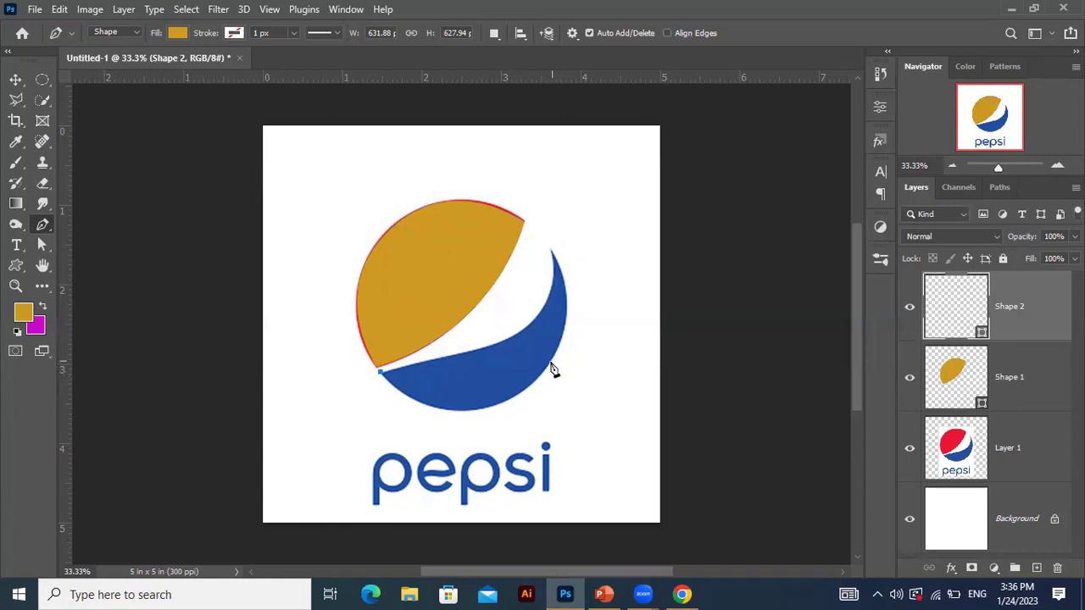
{"action": "left_click_drag", "start_coordinate": [551, 362], "coordinate": [636, 258]}
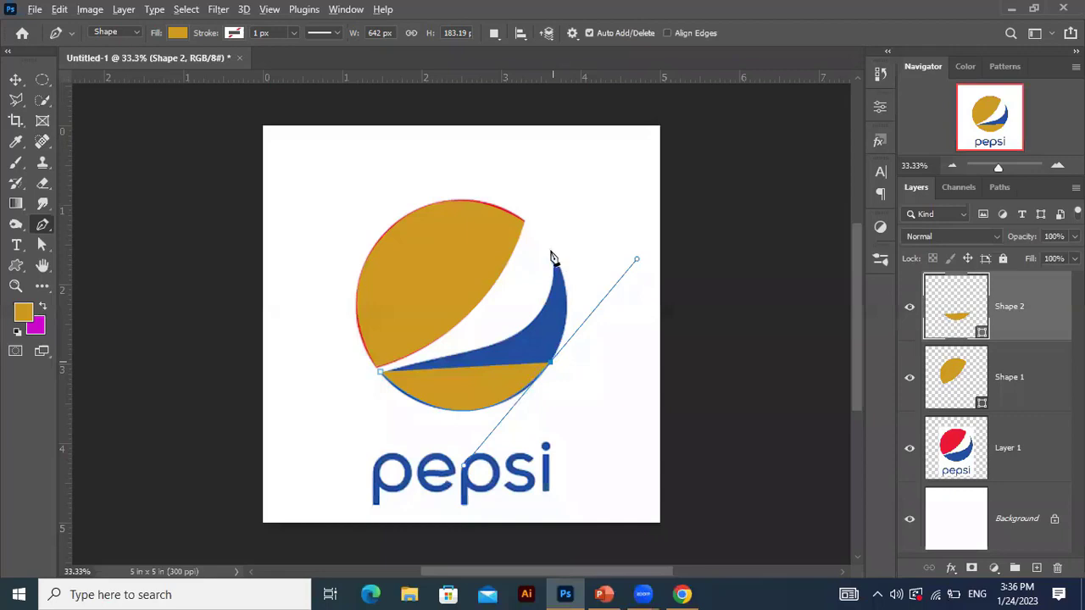
{"action": "left_click_drag", "start_coordinate": [552, 252], "coordinate": [516, 205]}
{"action": "mouse_move", "coordinate": [517, 165]}
{"action": "left_mouse_down"}
{"action": "mouse_move", "coordinate": [503, 181]}
{"action": "mouse_move", "coordinate": [522, 180]}
{"action": "mouse_move", "coordinate": [515, 186]}
{"action": "left_mouse_up"}
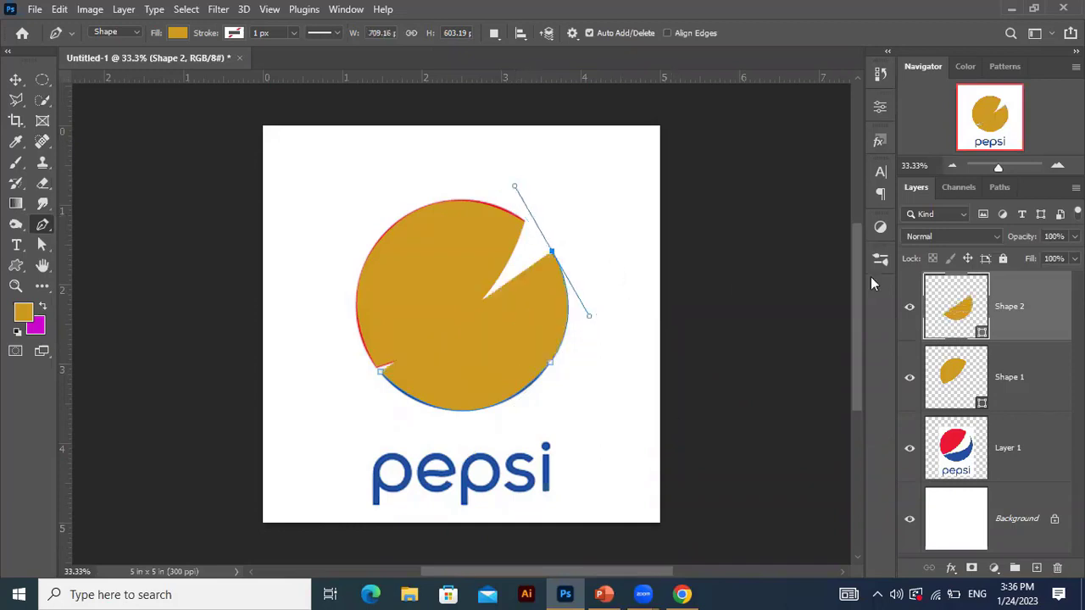
- Set the blue section's shape to no fill with a black stroke so the reference shows through
{"action": "left_click", "coordinate": [178, 34]}
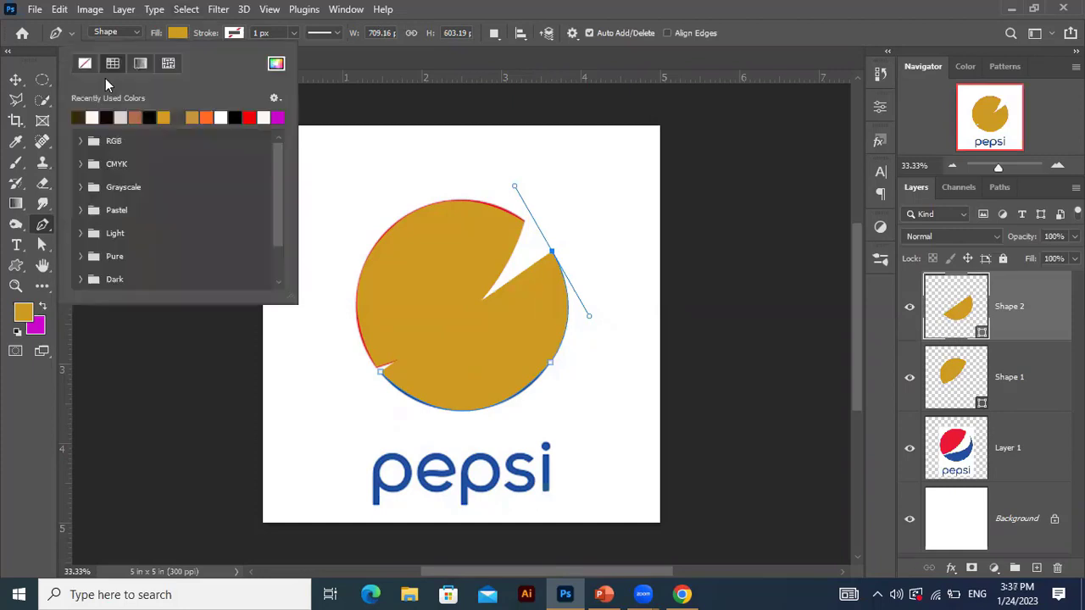
{"action": "left_click", "coordinate": [88, 63]}
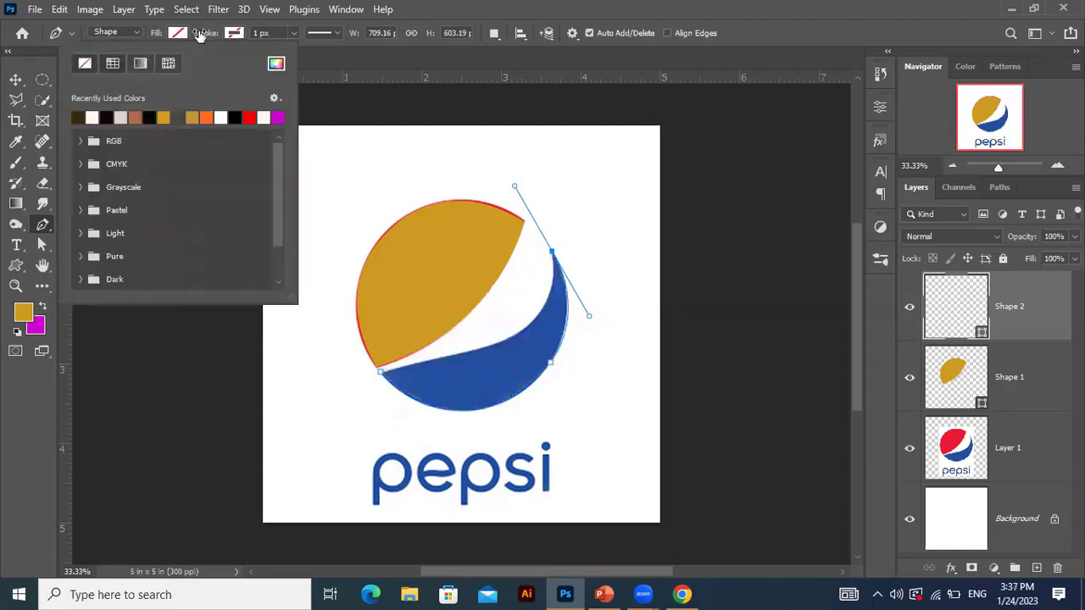
{"action": "left_click", "coordinate": [238, 34]}
{"action": "left_click", "coordinate": [240, 34]}
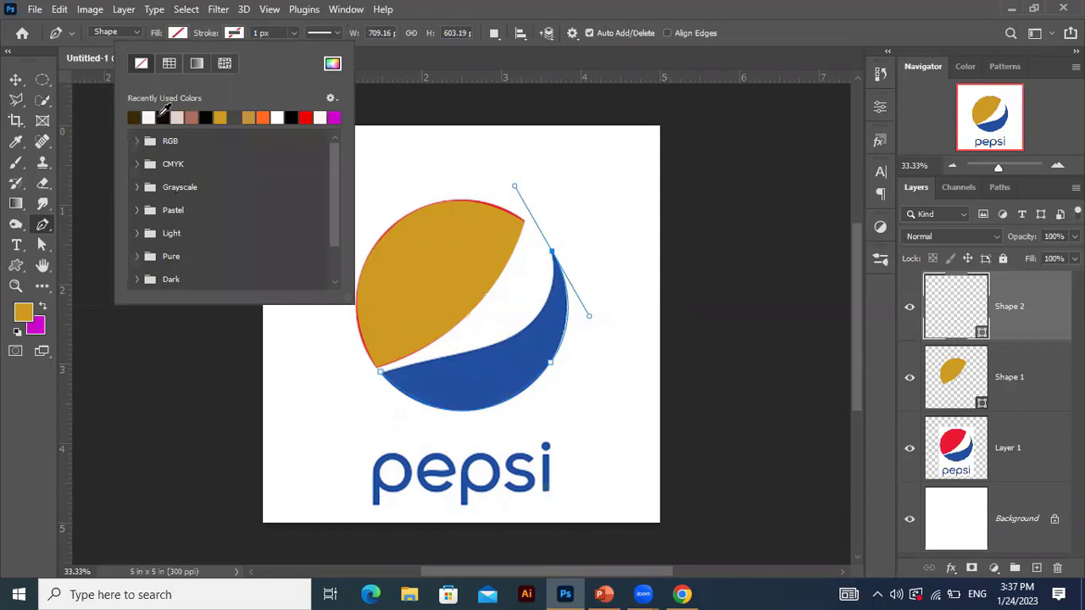
{"action": "left_click", "coordinate": [162, 117]}
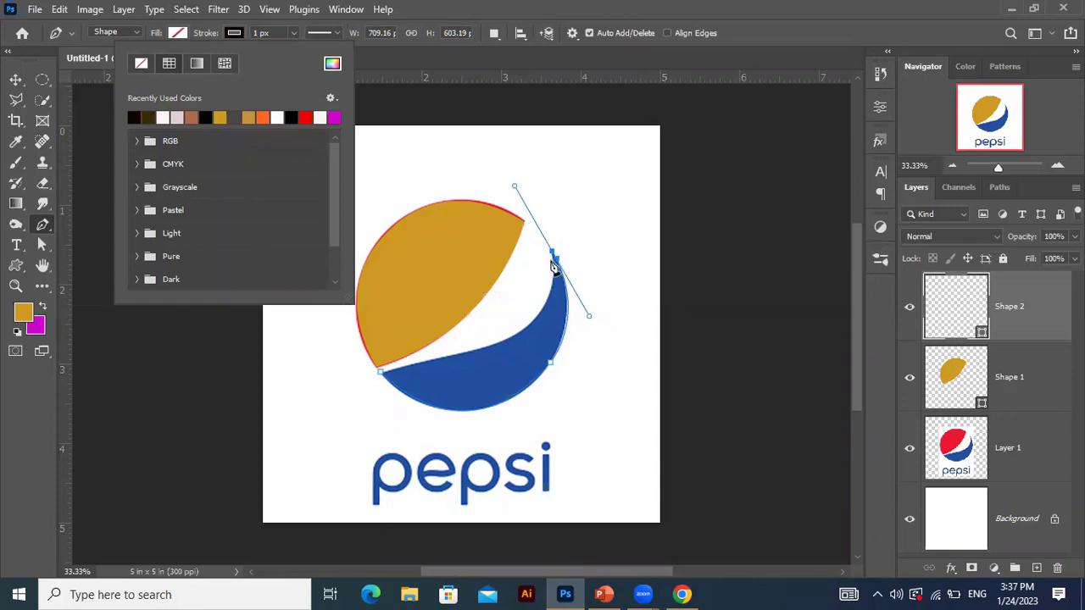
- Remove the forward handle at the upper-right tip and trace the blue section's inner curve back to the lower-left tip
{"action": "left_click", "coordinate": [552, 253], "text": "alt"}
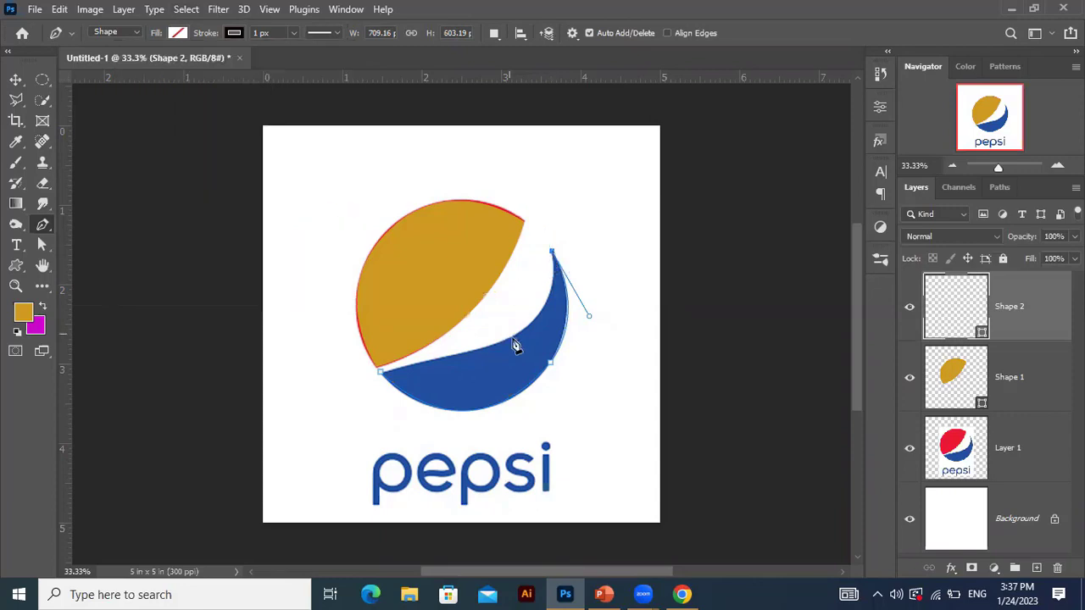
{"action": "left_click_drag", "start_coordinate": [472, 350], "coordinate": [368, 381]}
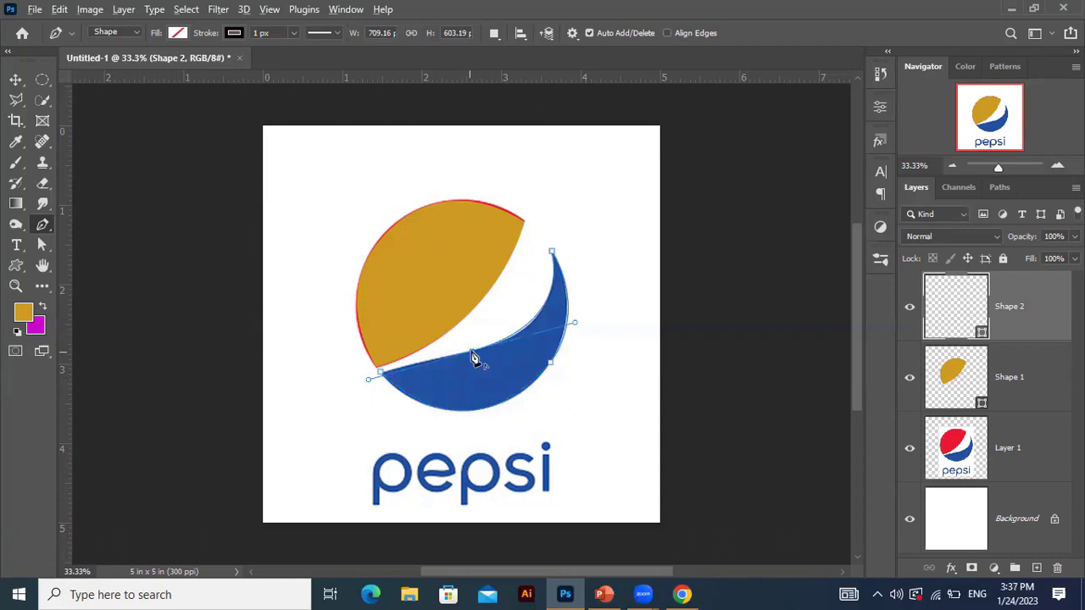
{"action": "left_click", "coordinate": [360, 373], "text": "ctrl"}
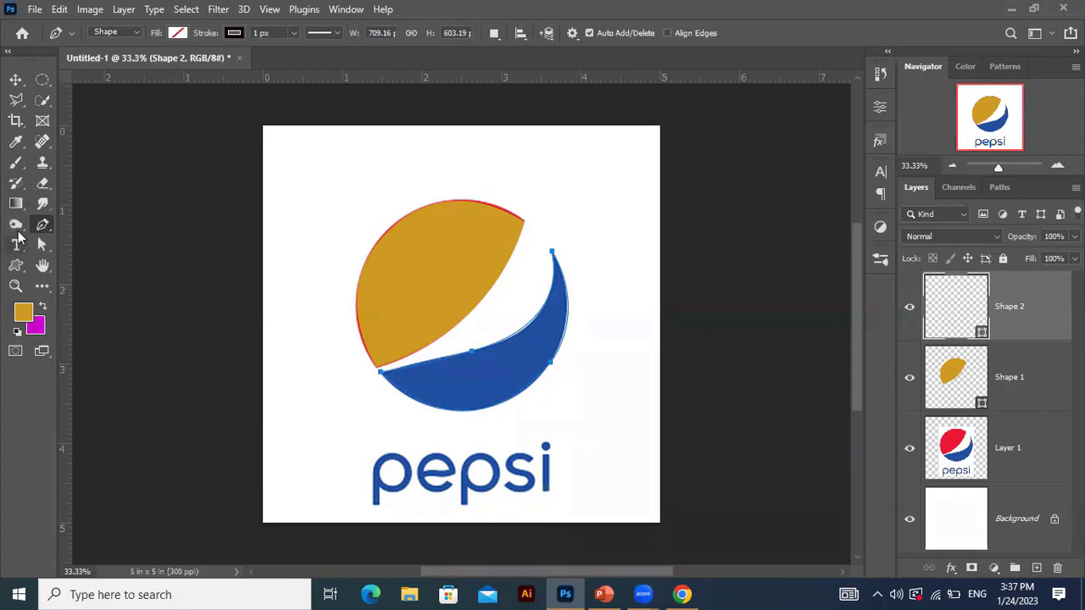
- Move the gold shape up and to the left to uncover part of the reference logo's red section
{"action": "left_click", "coordinate": [15, 142]}
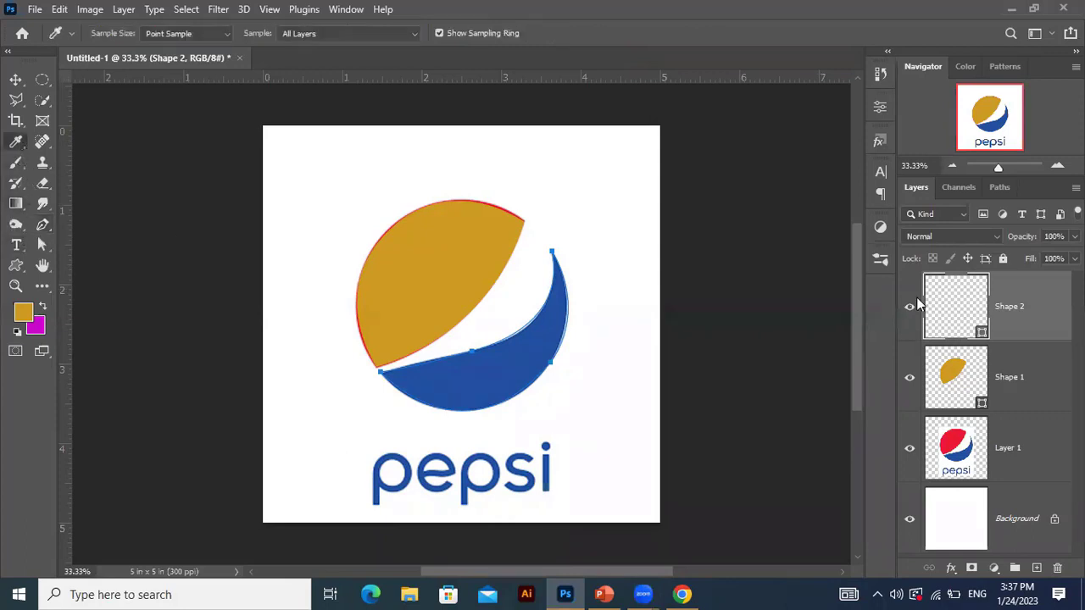
{"action": "left_click", "coordinate": [512, 203]}
{"action": "left_click", "coordinate": [15, 80]}
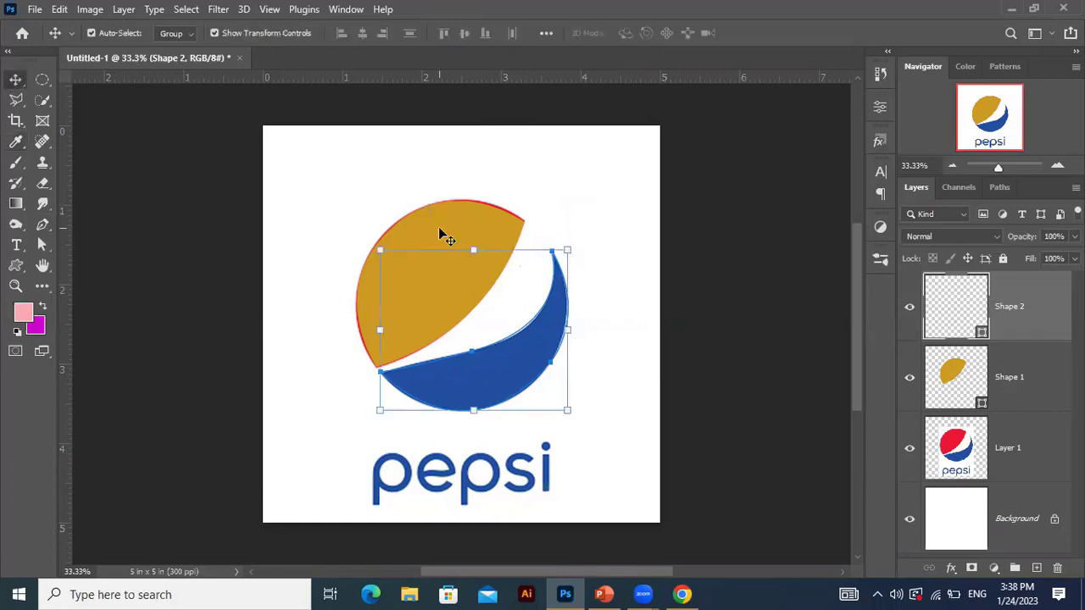
{"action": "left_click", "coordinate": [432, 244]}
{"action": "left_click_drag", "start_coordinate": [432, 244], "coordinate": [393, 216]}
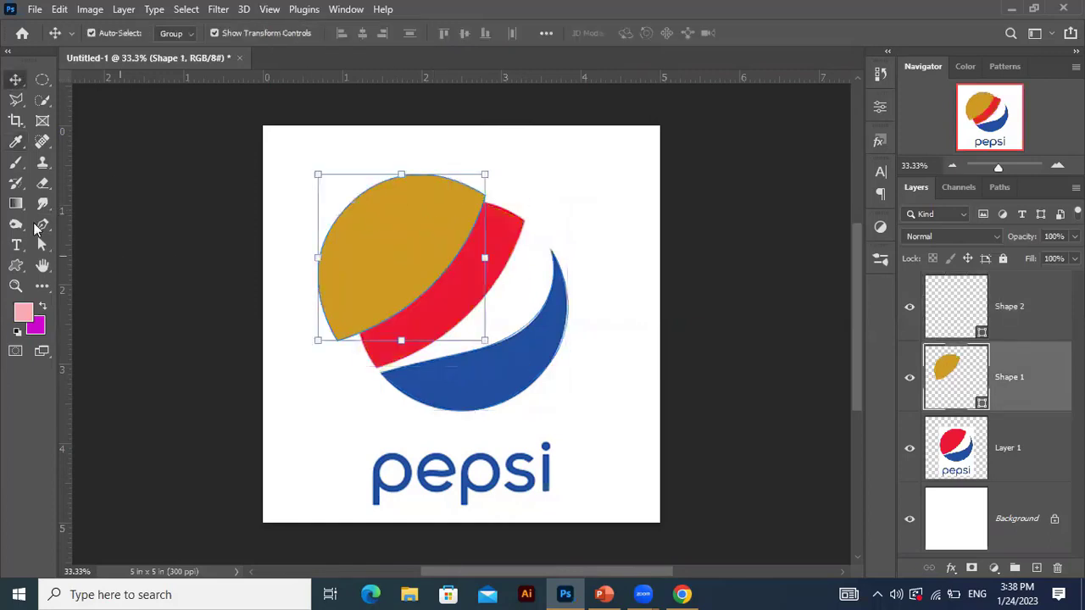
- Sample the reference logo's red and fill the gold shape with it using the Paint Bucket, rasterizing the shape
{"action": "left_click", "coordinate": [16, 142]}
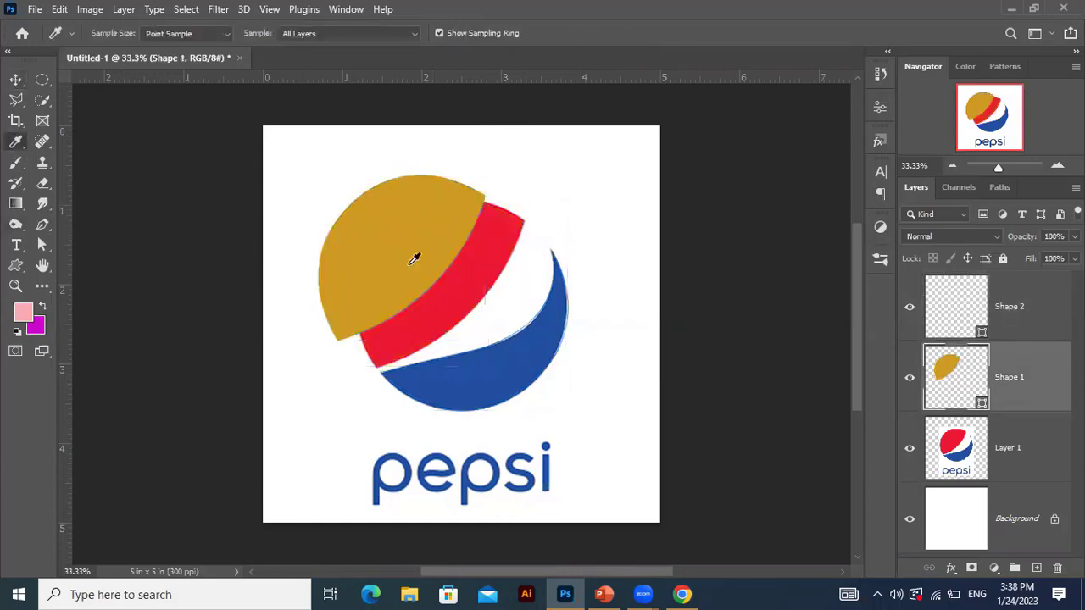
{"action": "left_click", "coordinate": [473, 261]}
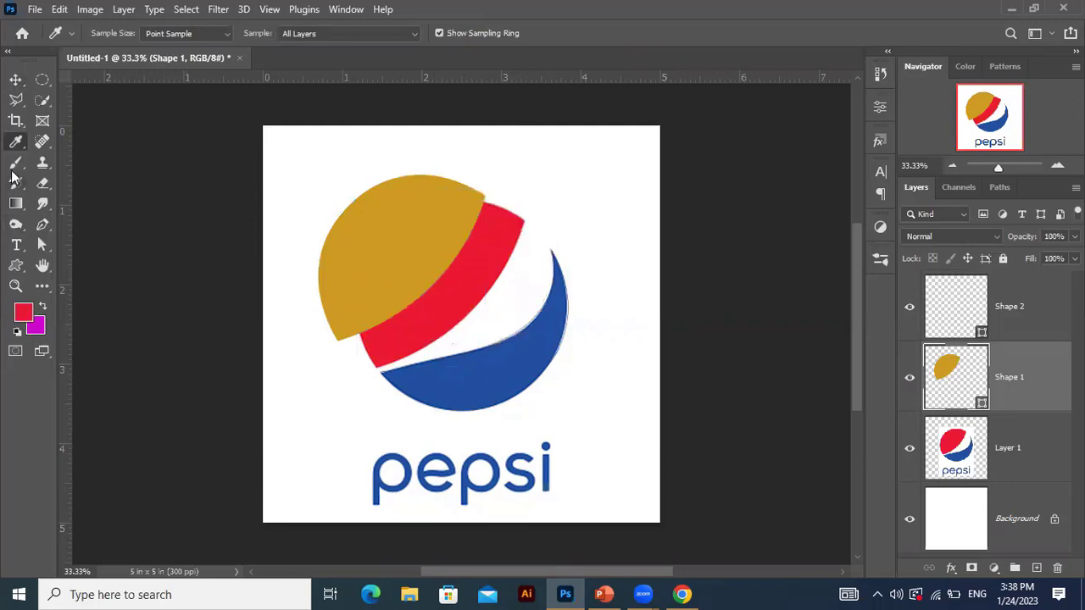
{"action": "left_click", "coordinate": [16, 204]}
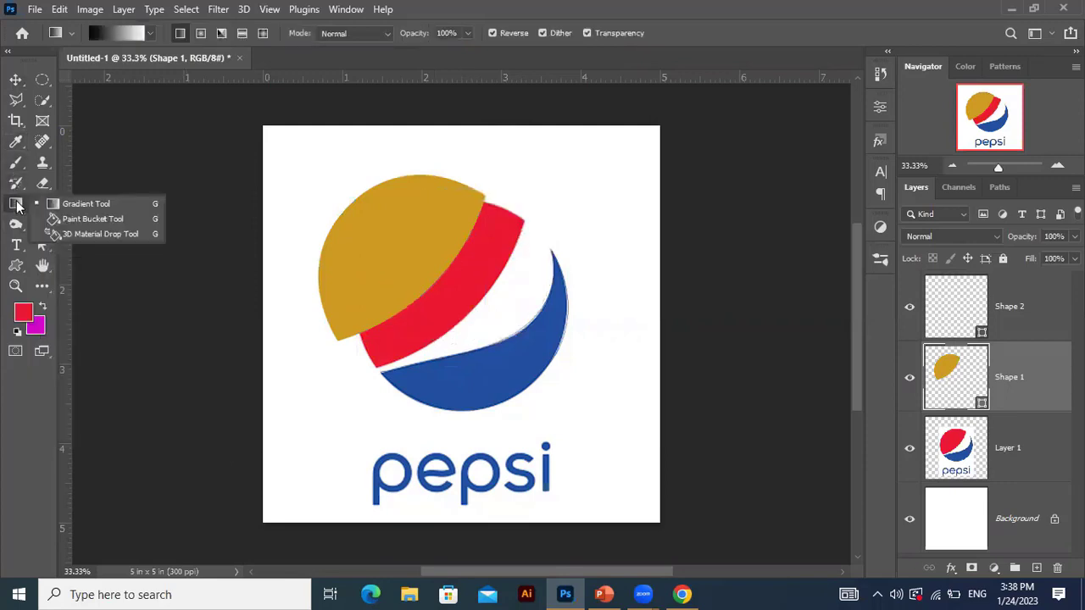
{"action": "left_click", "coordinate": [94, 218]}
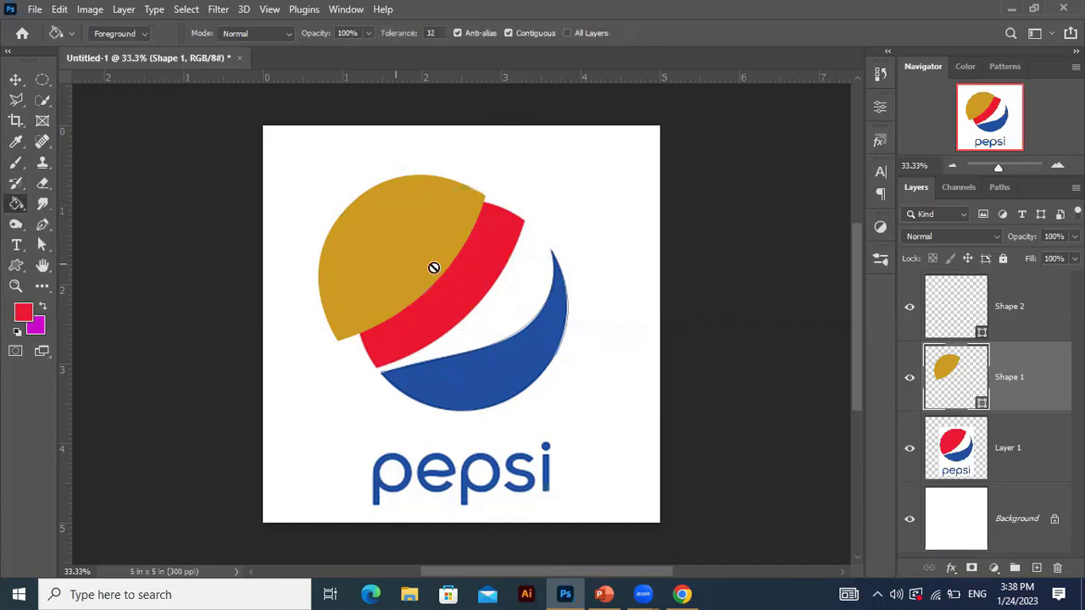
{"action": "left_click", "coordinate": [396, 248]}
{"action": "left_click", "coordinate": [479, 230]}
- Sample the blue of the reference logo's lower section as the foreground colour
{"action": "left_click", "coordinate": [15, 79]}
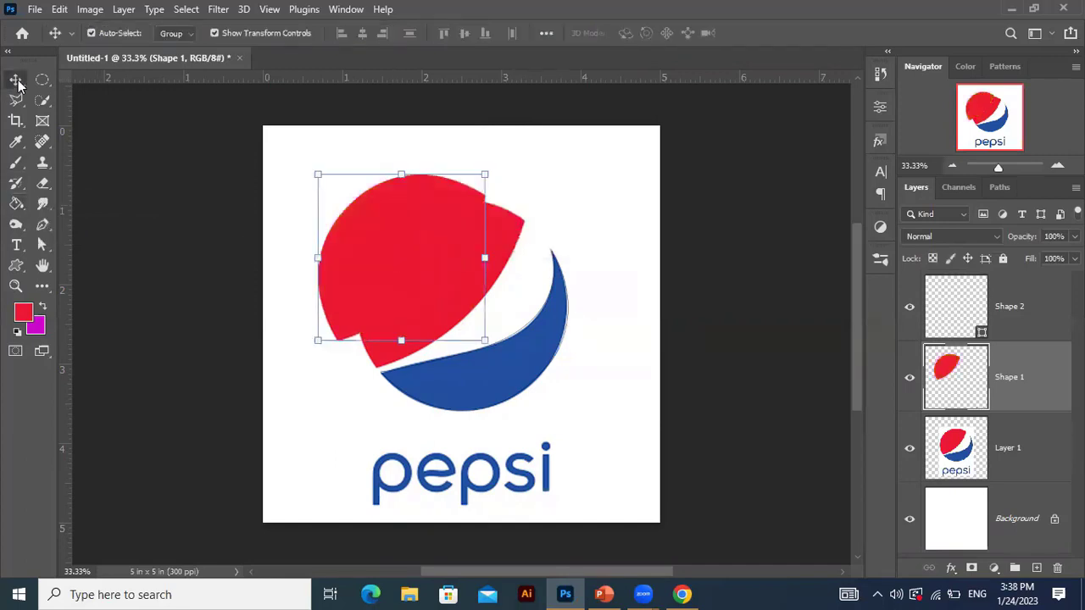
{"action": "left_click", "coordinate": [15, 141]}
{"action": "left_click", "coordinate": [513, 360]}
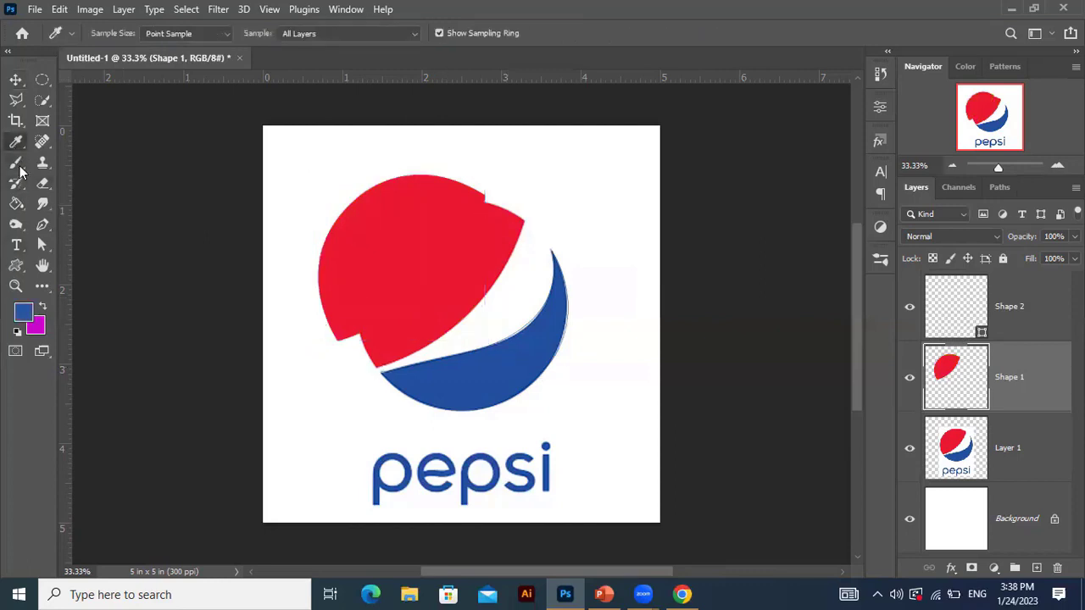
- Try to fill the crescent with the sampled blue while Shape 1 is active, and undo the fill
{"action": "left_click", "coordinate": [16, 204]}
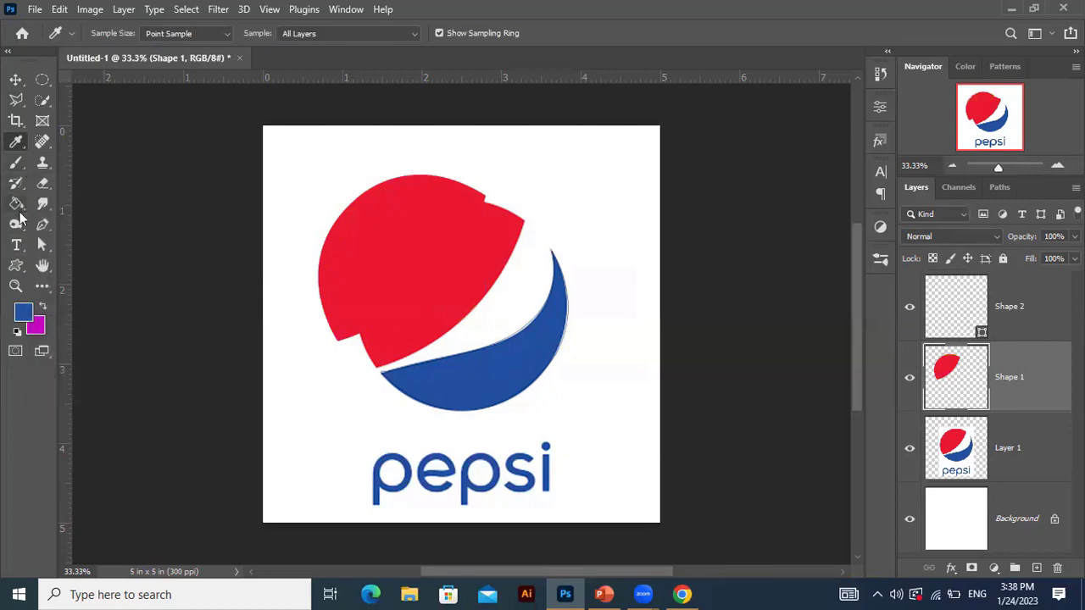
{"action": "left_click", "coordinate": [518, 362]}
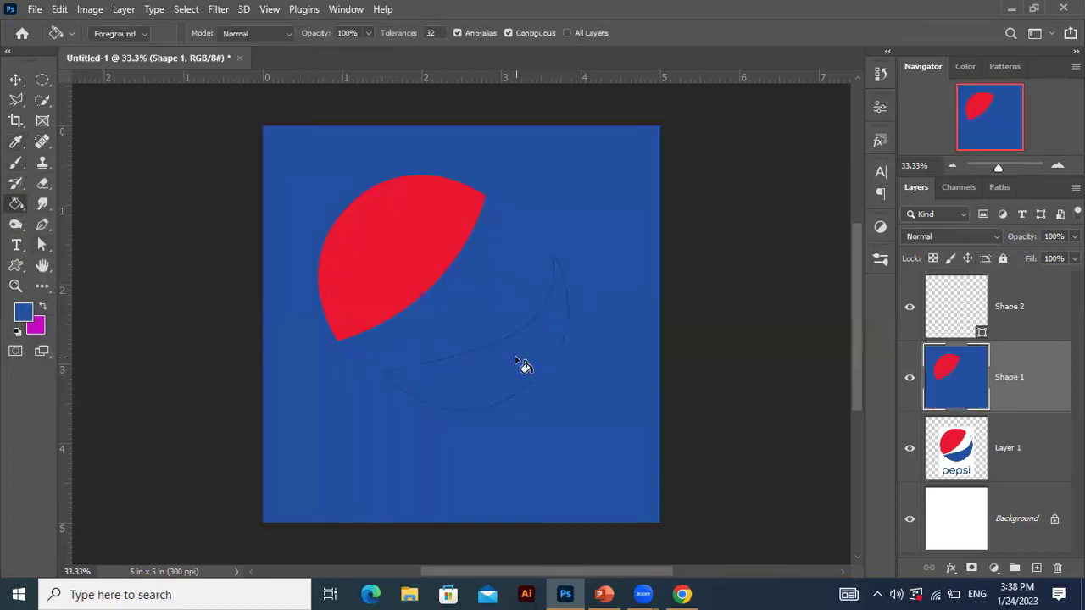
{"action": "key", "text": "ctrl+z"}
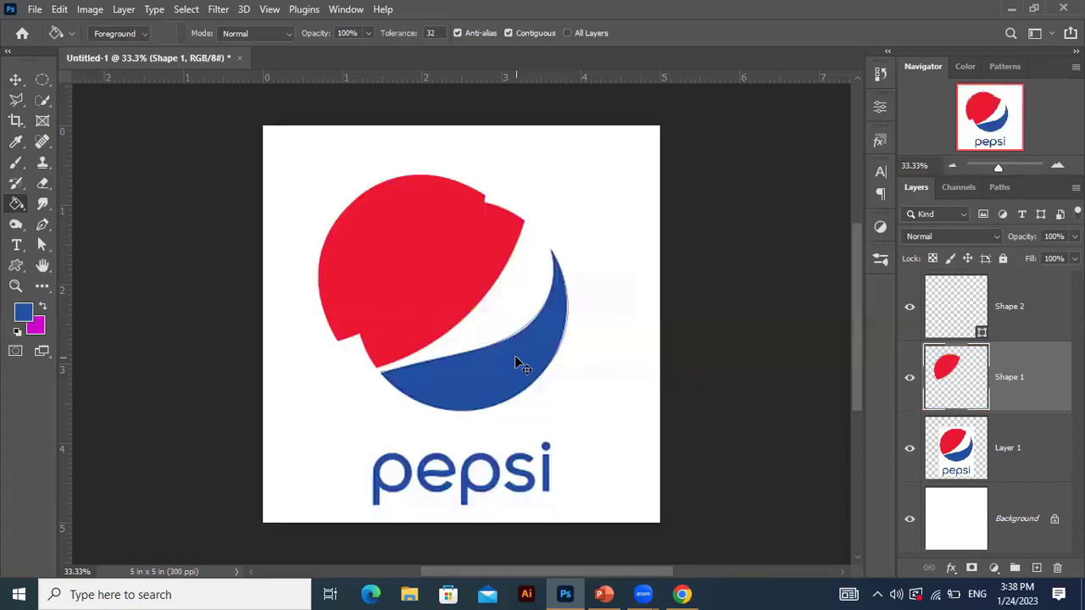
- Move the reference logo to the canvas's right edge and the red shape to its left edge, clearing the crescent outline
{"action": "left_click", "coordinate": [15, 78]}
{"action": "mouse_move", "coordinate": [494, 377]}
{"action": "left_mouse_down"}
{"action": "mouse_move", "coordinate": [530, 337]}
{"action": "mouse_move", "coordinate": [503, 322]}
{"action": "mouse_move", "coordinate": [482, 338]}
{"action": "mouse_move", "coordinate": [495, 377]}
{"action": "left_mouse_up"}
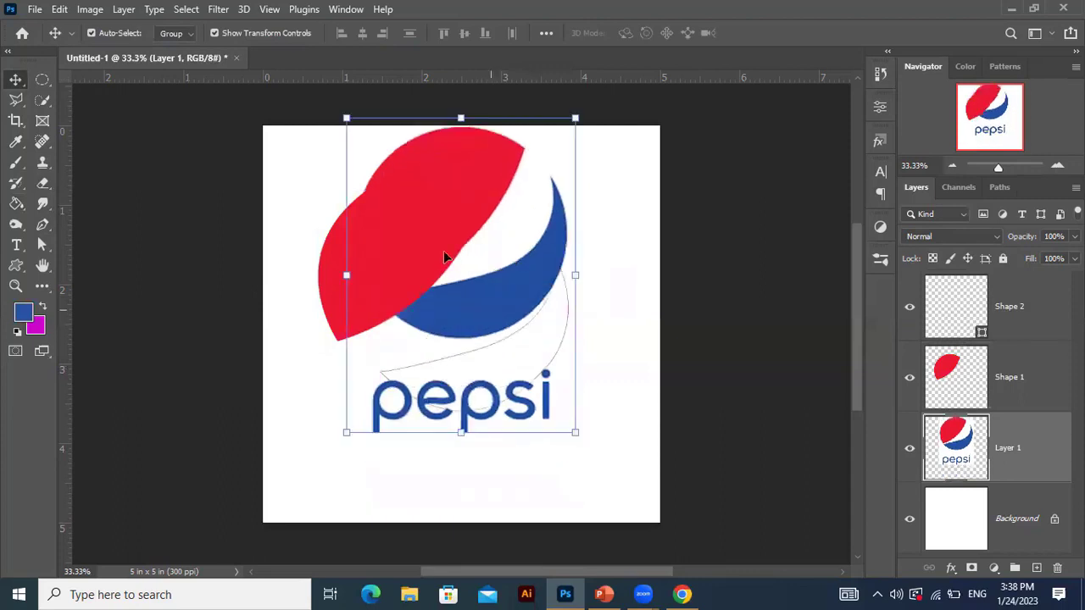
{"action": "left_click_drag", "start_coordinate": [423, 209], "coordinate": [327, 229]}
{"action": "left_click_drag", "start_coordinate": [450, 182], "coordinate": [818, 236]}
{"action": "left_click", "coordinate": [454, 379]}
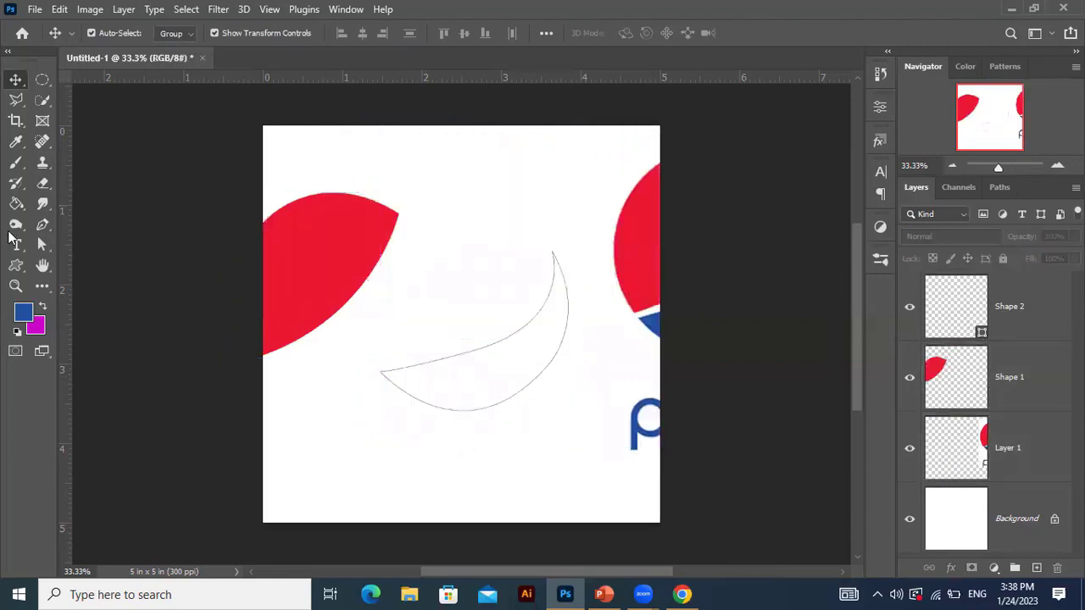
- Try to fill the crescent outline with blue using the Paint Bucket without a layer selected
{"action": "left_click", "coordinate": [17, 204]}
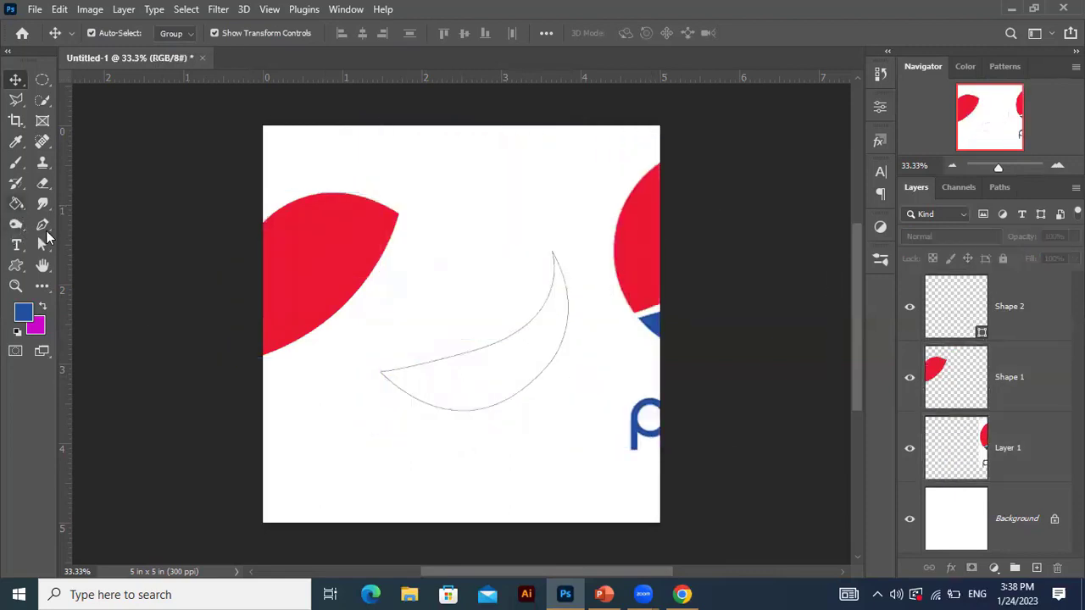
{"action": "left_click", "coordinate": [509, 379]}
{"action": "left_click", "coordinate": [526, 229]}
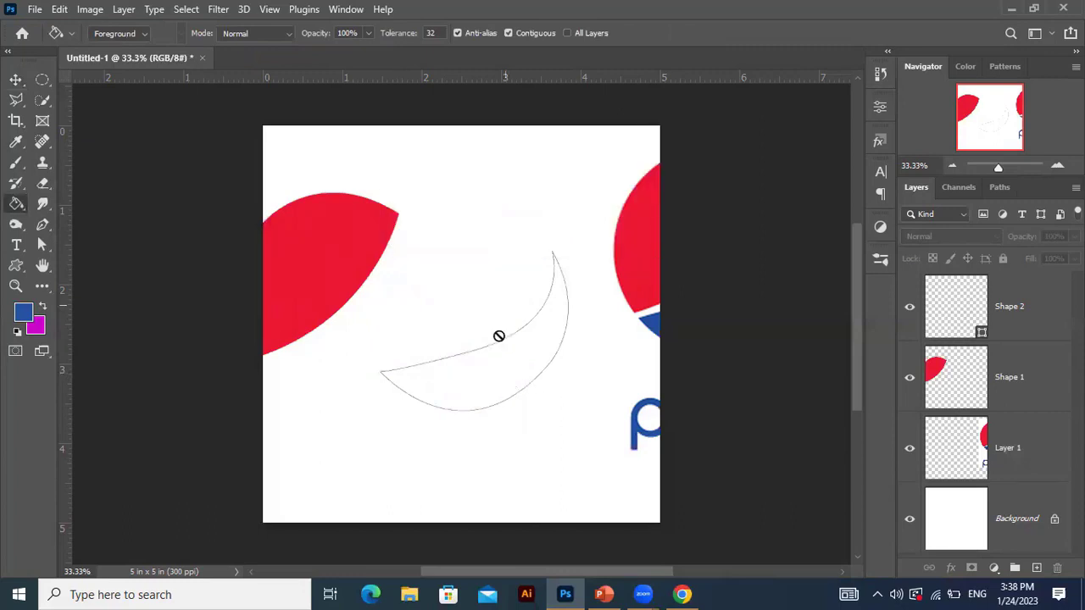
{"action": "left_click", "coordinate": [507, 383]}
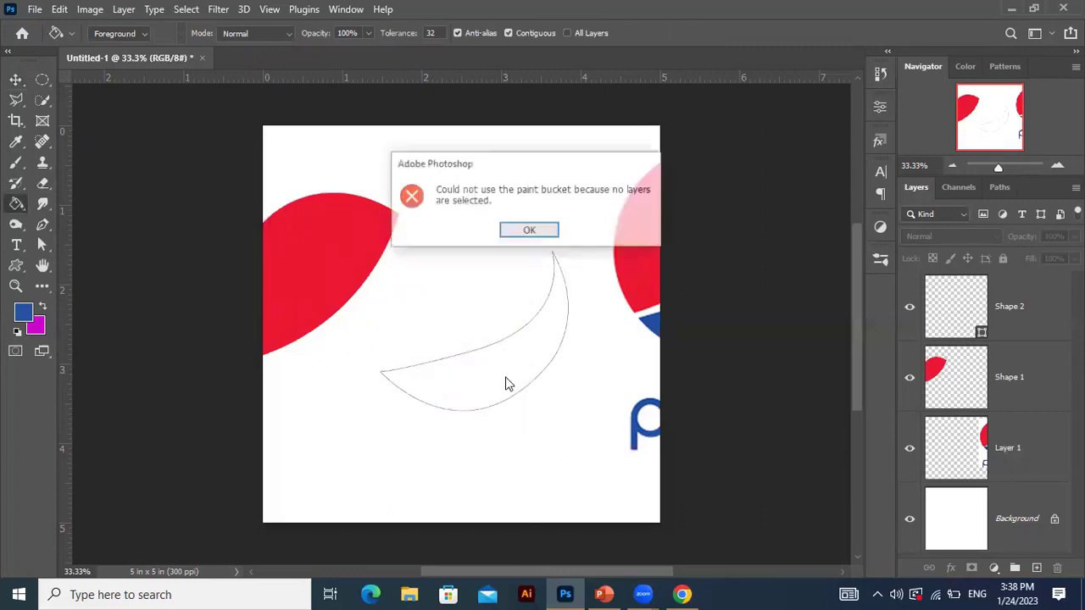
{"action": "left_click", "coordinate": [529, 231]}
- Select the Shape 2 layer, rasterize it, and fill the crescent with the sampled blue using the Paint Bucket
{"action": "left_click", "coordinate": [1028, 302]}
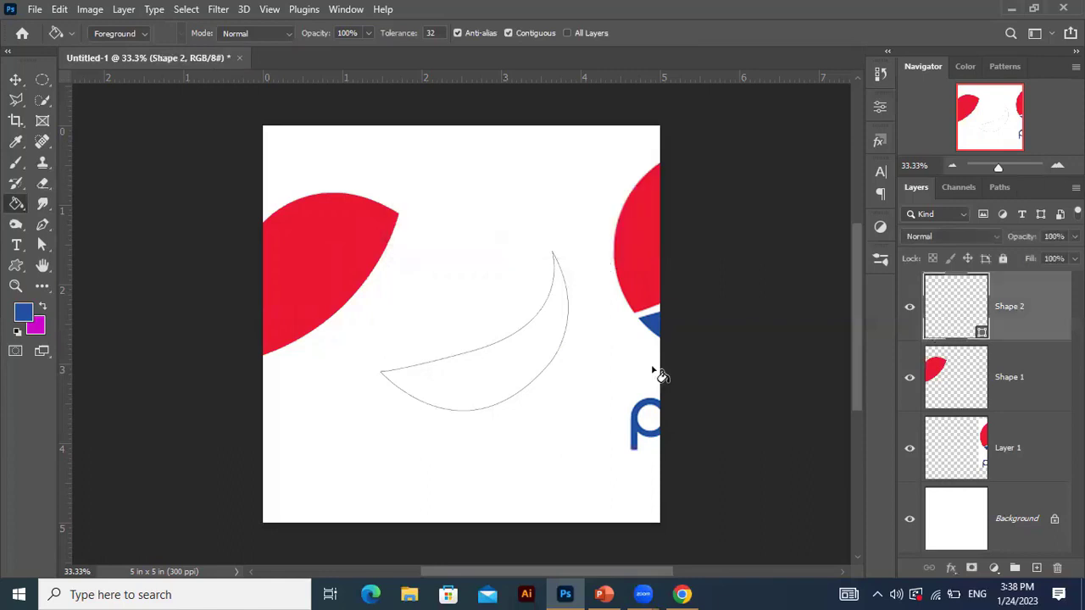
{"action": "left_click", "coordinate": [480, 386]}
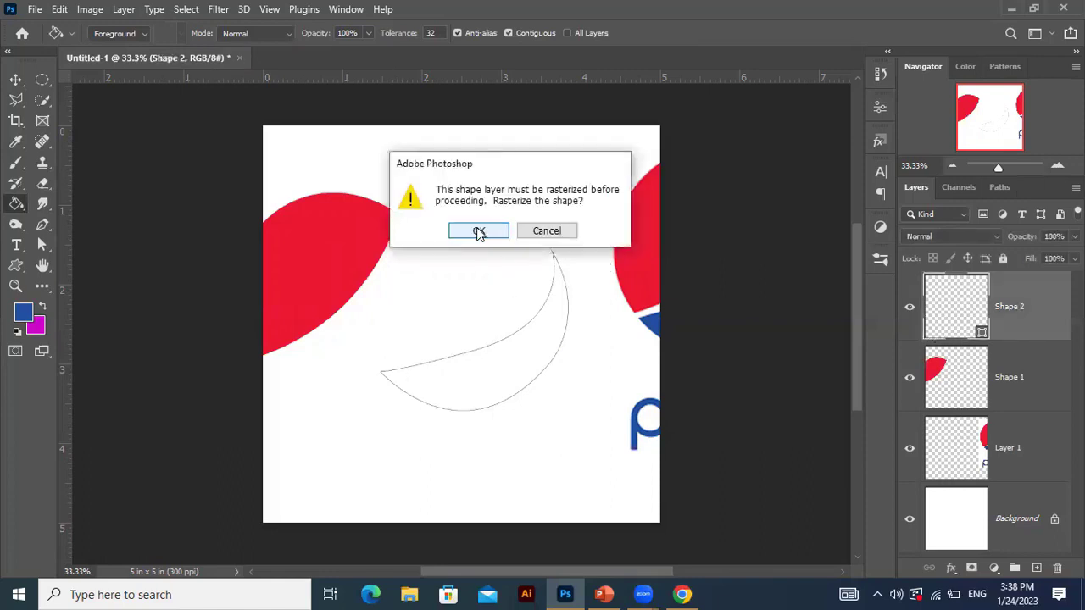
{"action": "left_click", "coordinate": [479, 231]}
{"action": "left_click", "coordinate": [505, 386]}
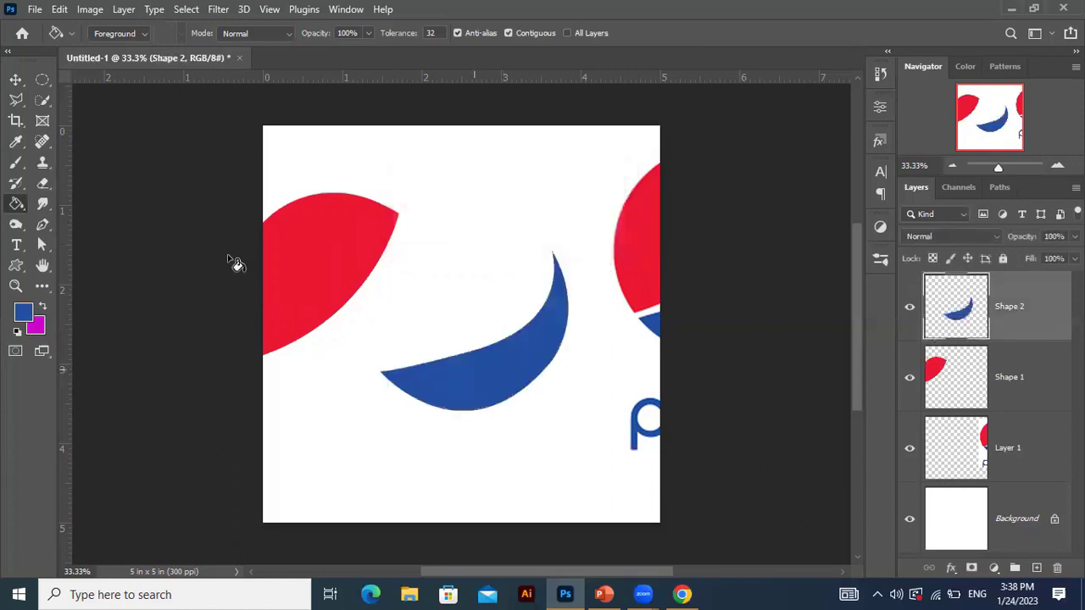
- Move the red shape back above the blue crescent to form the globe, and nudge the crescent down about 0.03 in
{"action": "left_click", "coordinate": [16, 79]}
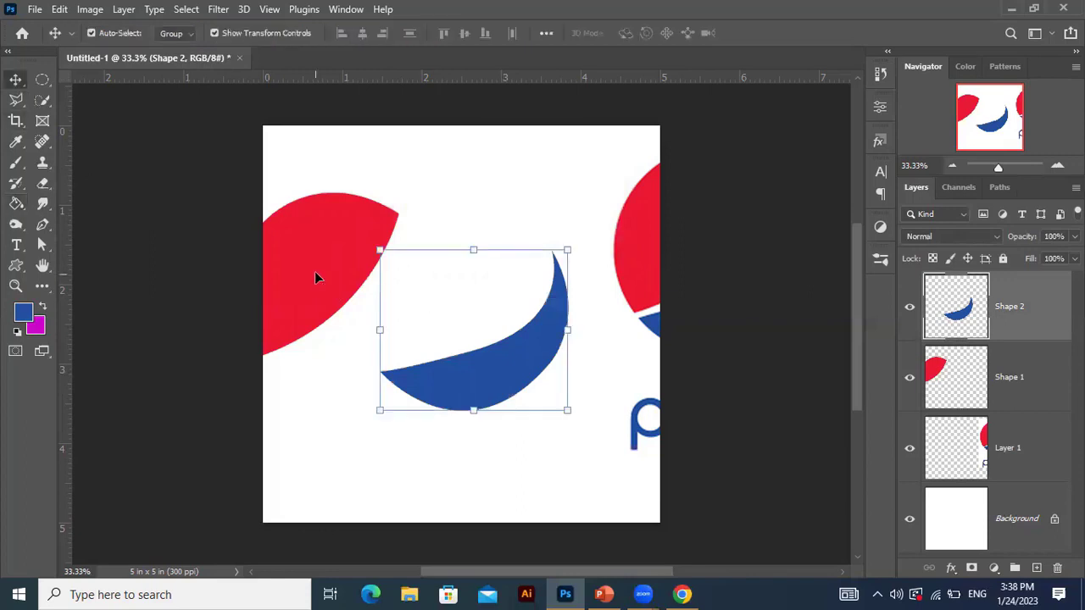
{"action": "left_click_drag", "start_coordinate": [314, 273], "coordinate": [441, 276]}
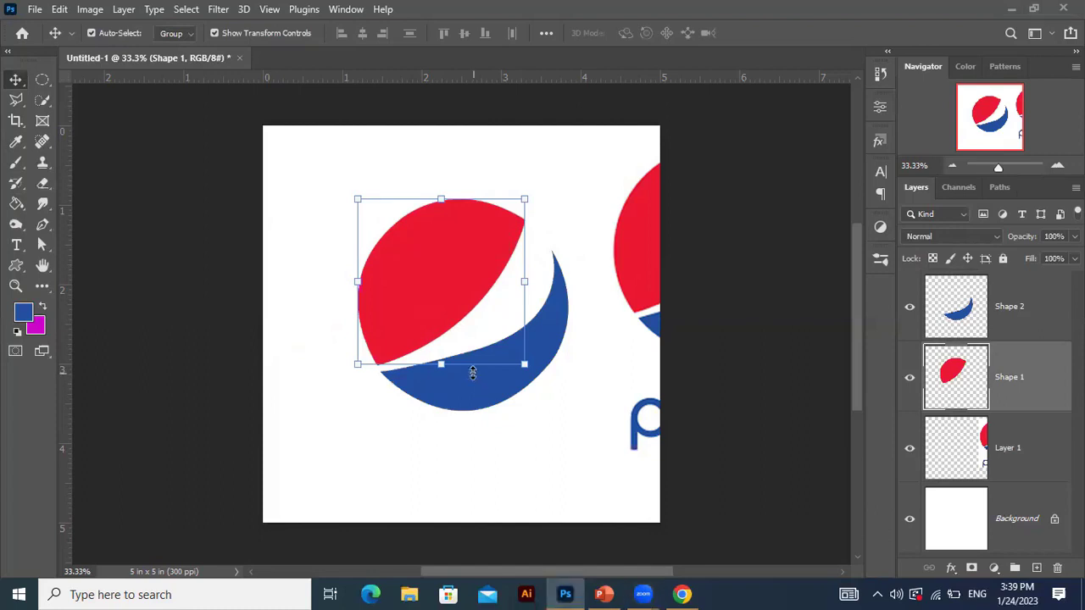
{"action": "left_click", "coordinate": [508, 380]}
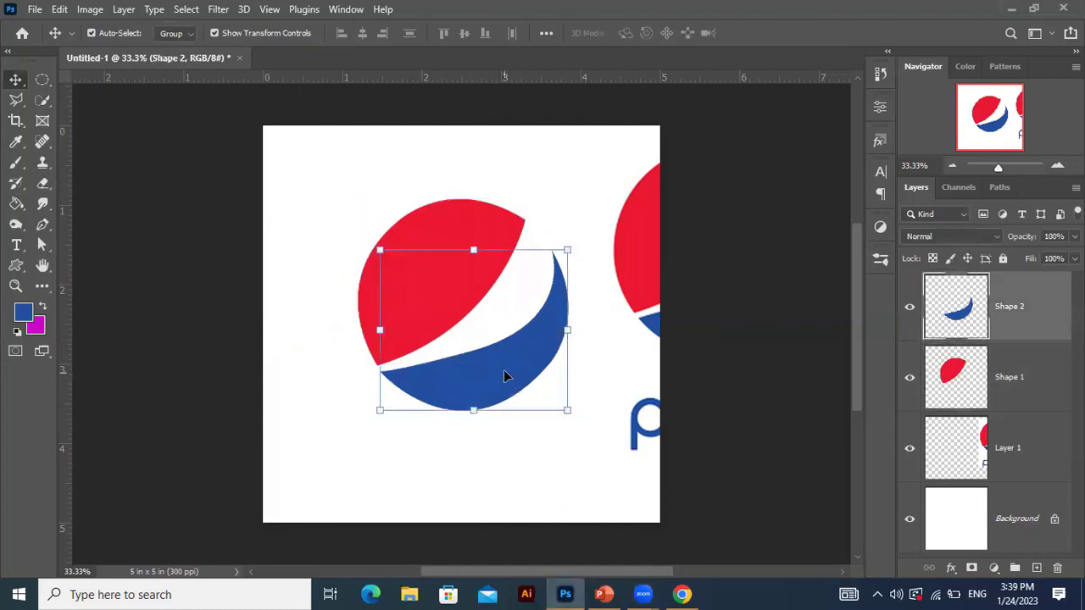
{"action": "left_click_drag", "start_coordinate": [504, 377], "coordinate": [510, 380]}
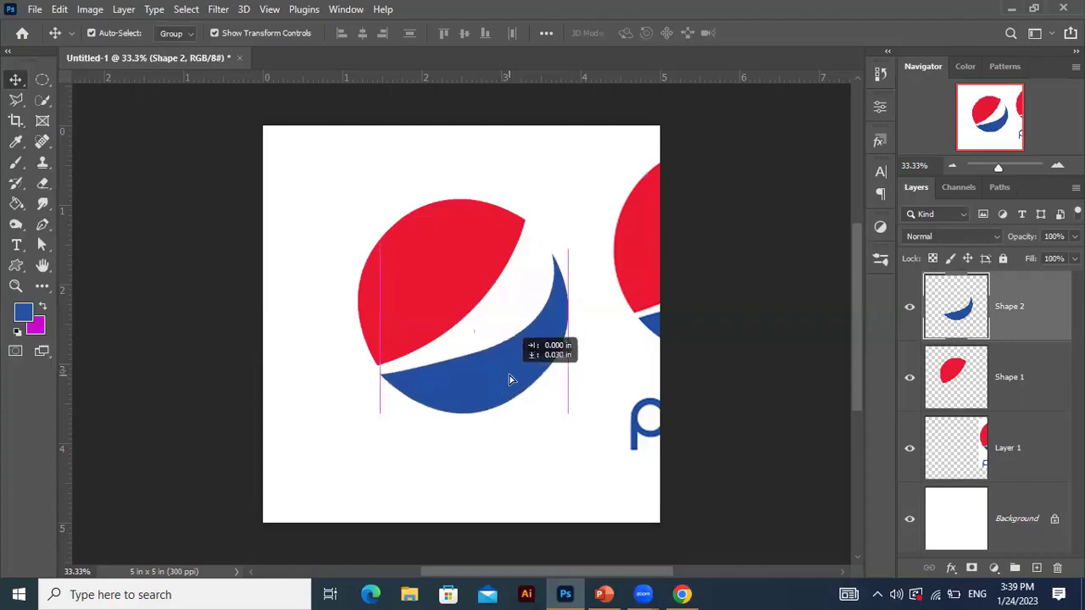